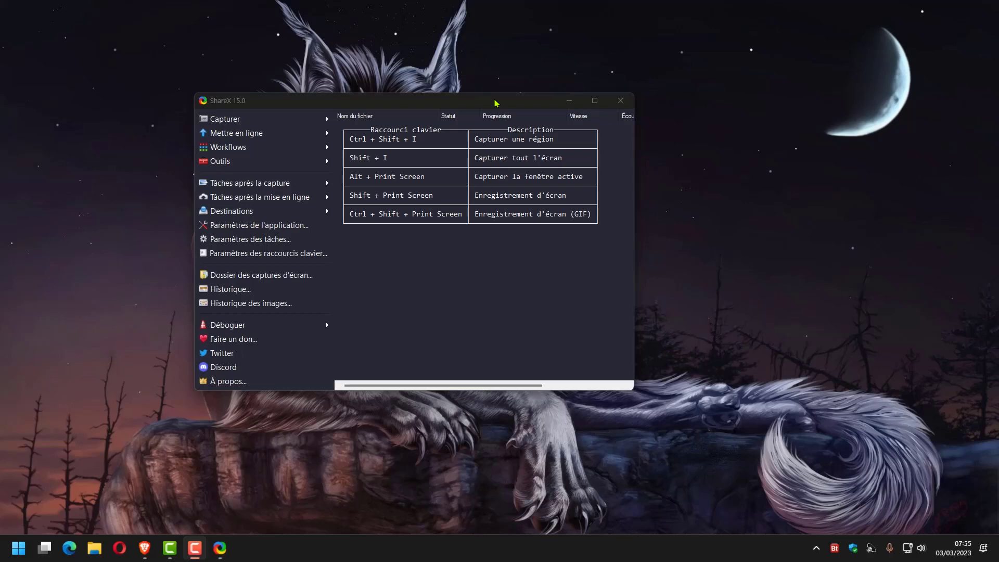
pyautogui.moveTo(422, 100); pyautogui.dragTo(504, 96)
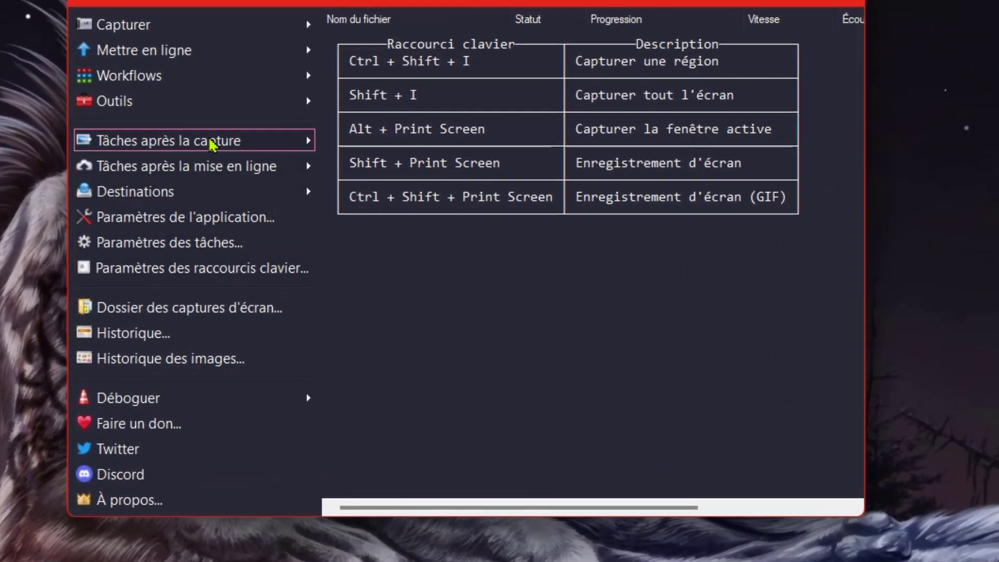
pyautogui.moveTo(211, 145)
pyautogui.moveTo(275, 150)
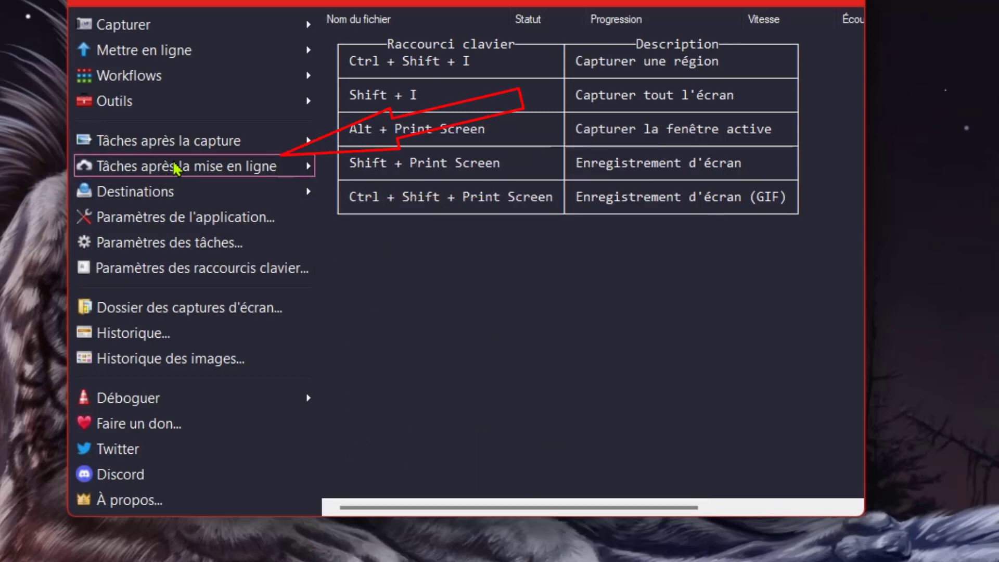
pyautogui.moveTo(180, 169)
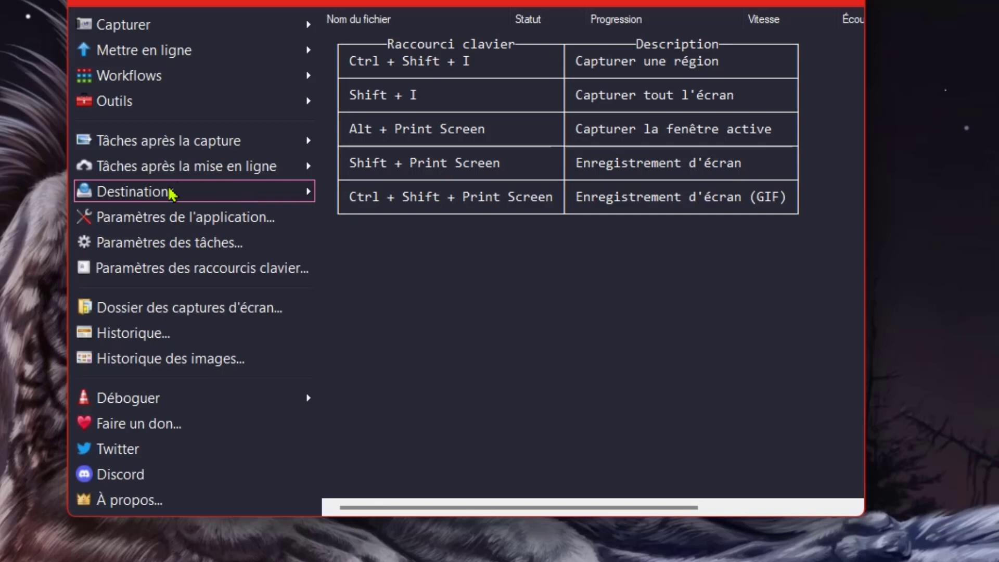
pyautogui.moveTo(157, 194)
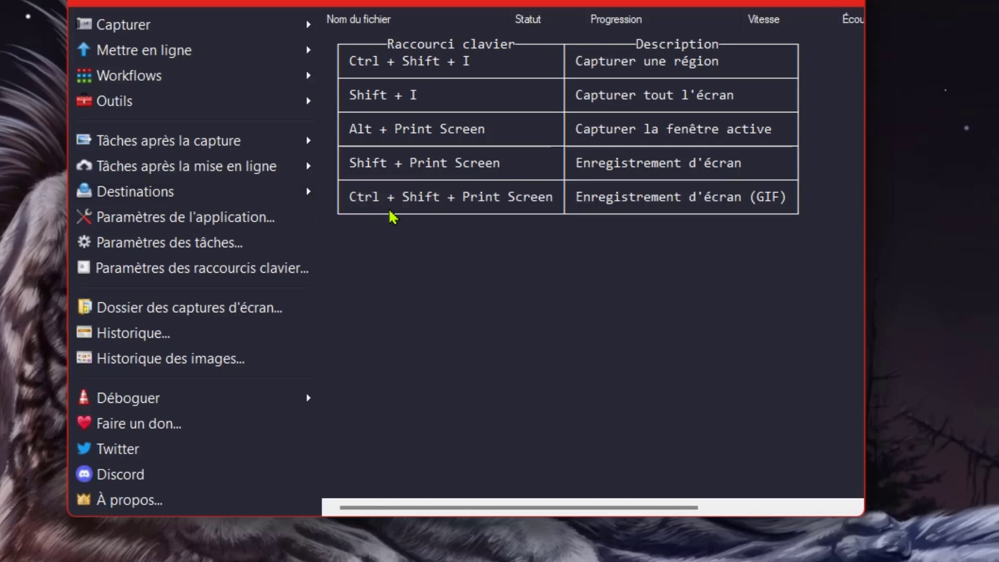
# Switch the image upload destination to Imgur and back to Google Photos
pyautogui.moveTo(237, 193)
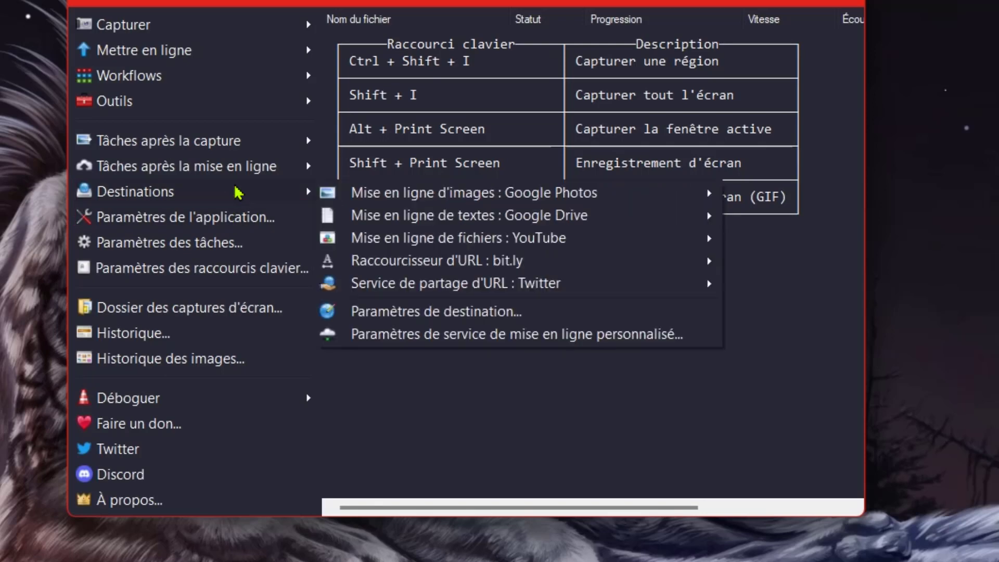
pyautogui.moveTo(398, 200)
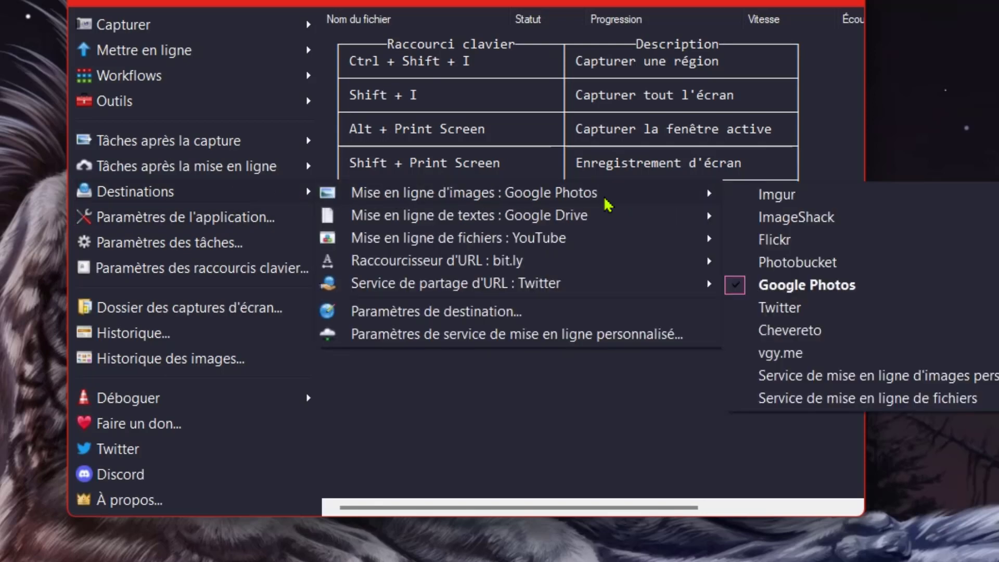
pyautogui.click(755, 199)
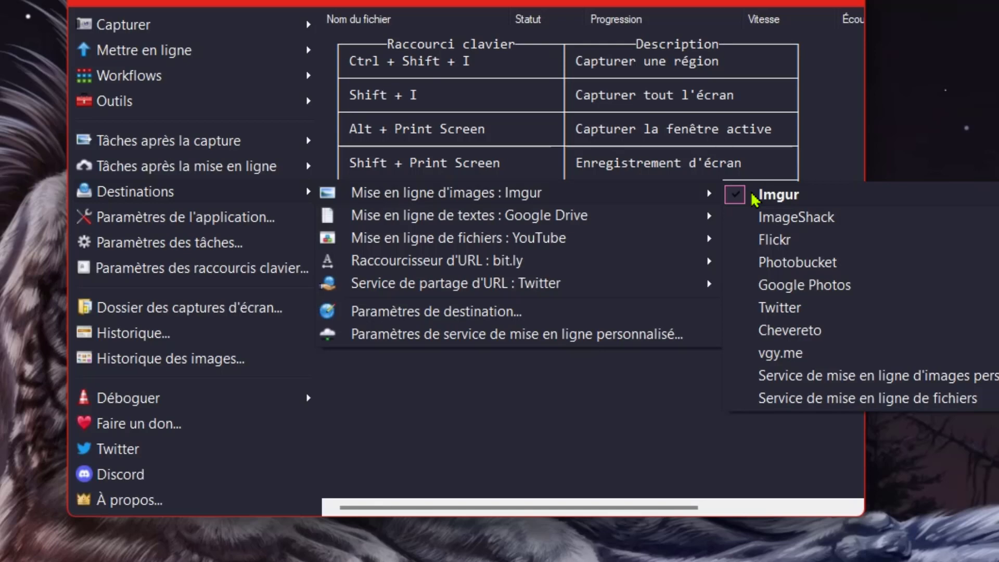
pyautogui.click(765, 292)
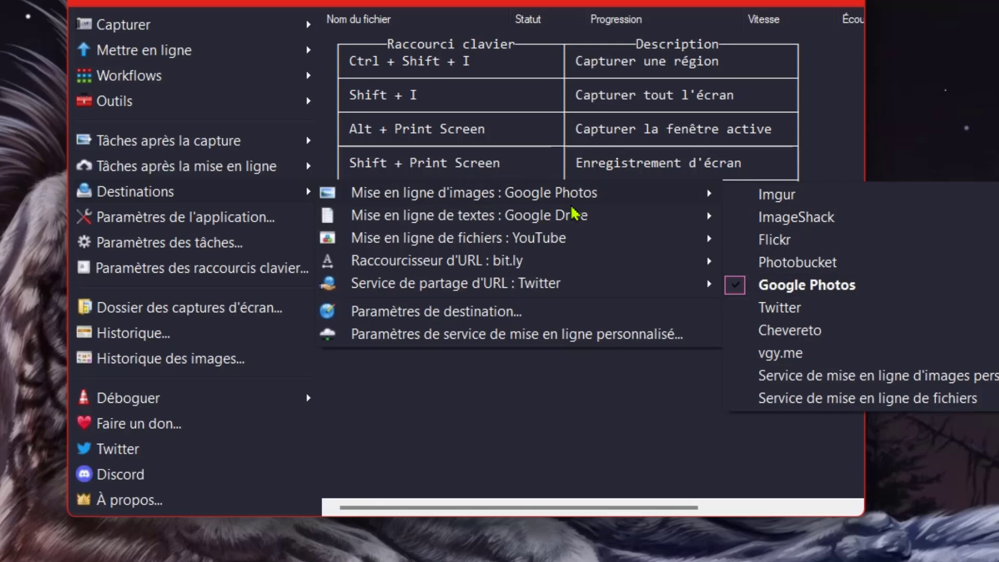
pyautogui.moveTo(568, 220)
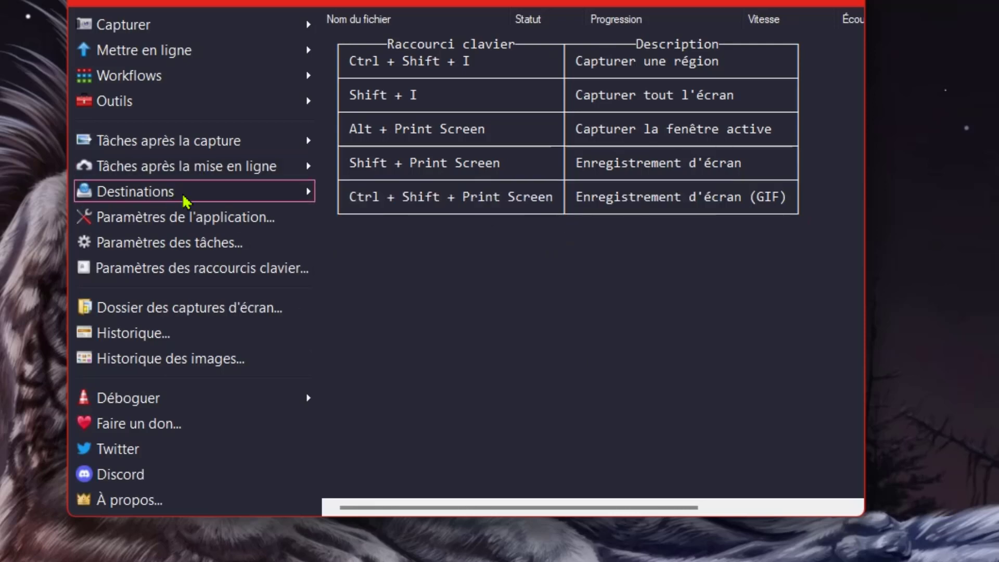
# Open the destination settings and show the Google Photos configuration
pyautogui.click(213, 190)
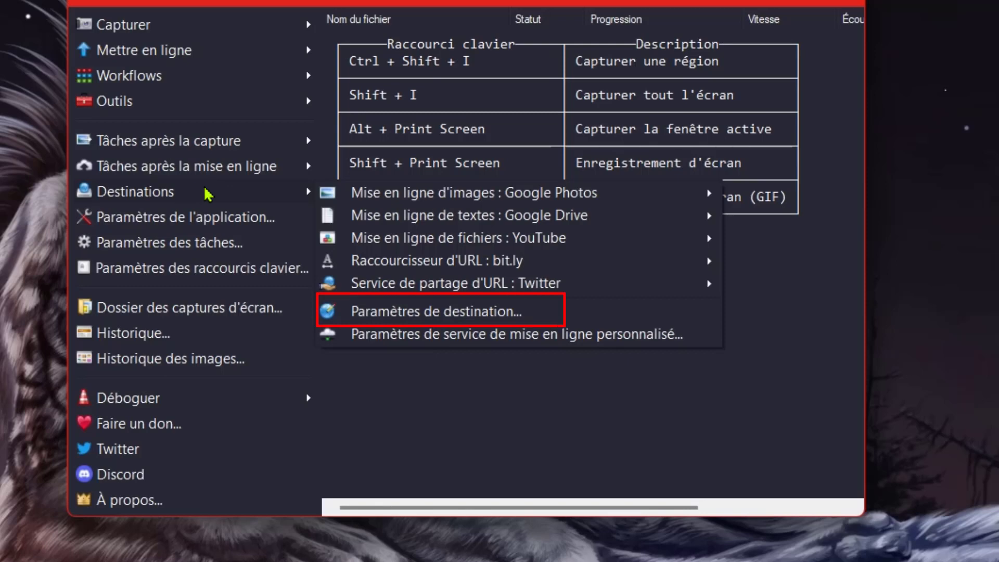
pyautogui.click(399, 311)
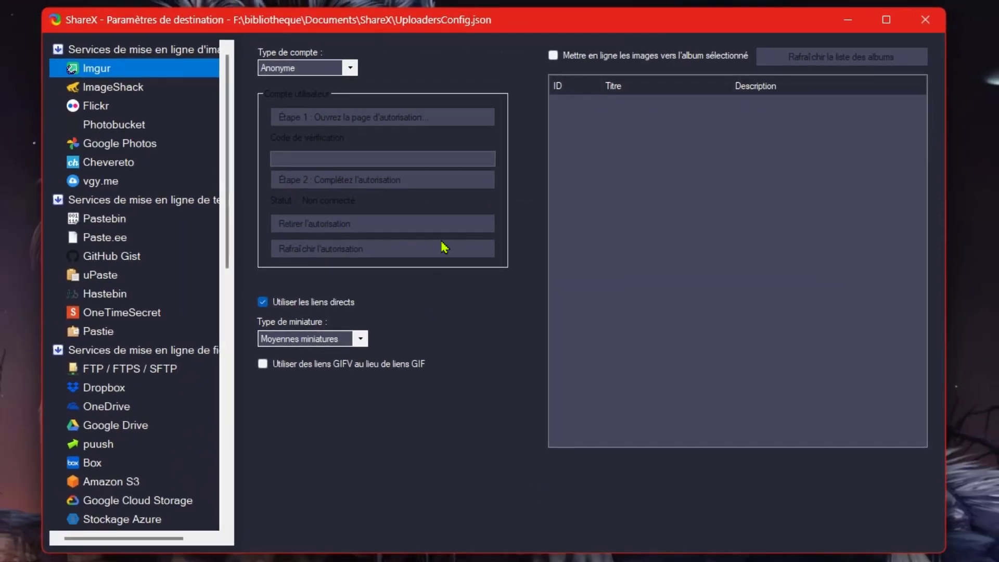
pyautogui.click(96, 148)
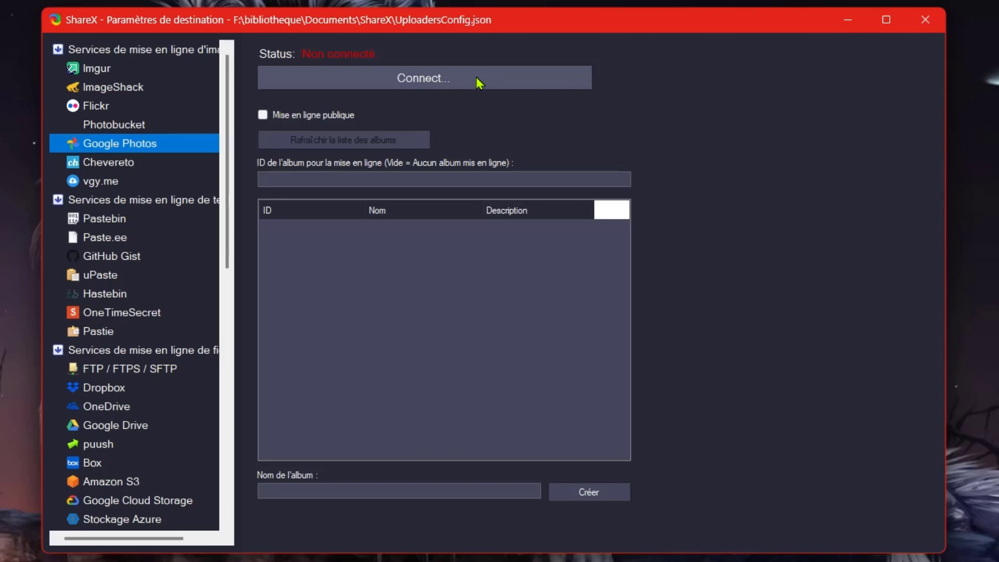
# Connect Google Photos by choosing the Google account and granting ShareX access, and minimize the browser
pyautogui.click(451, 80)
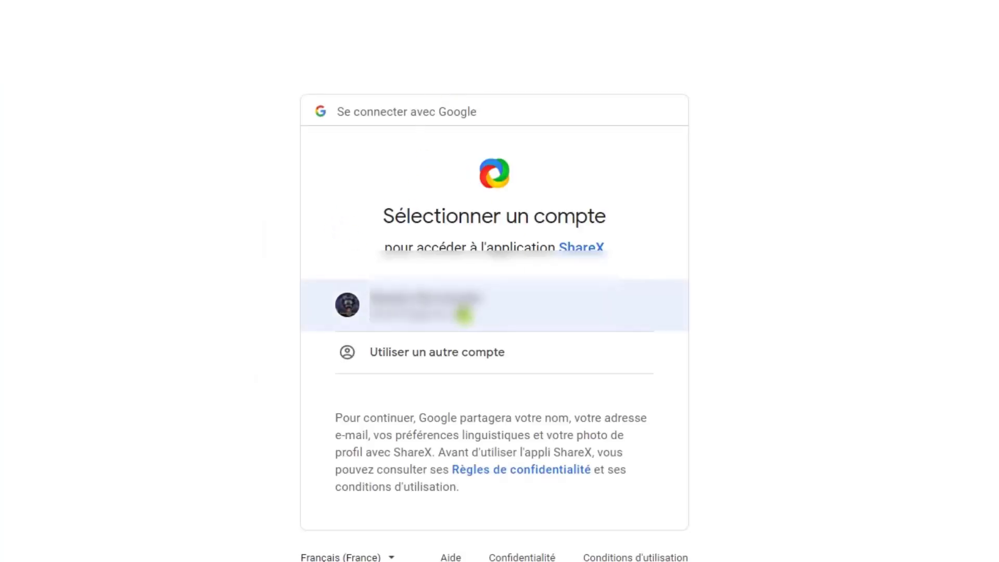
pyautogui.click(435, 305)
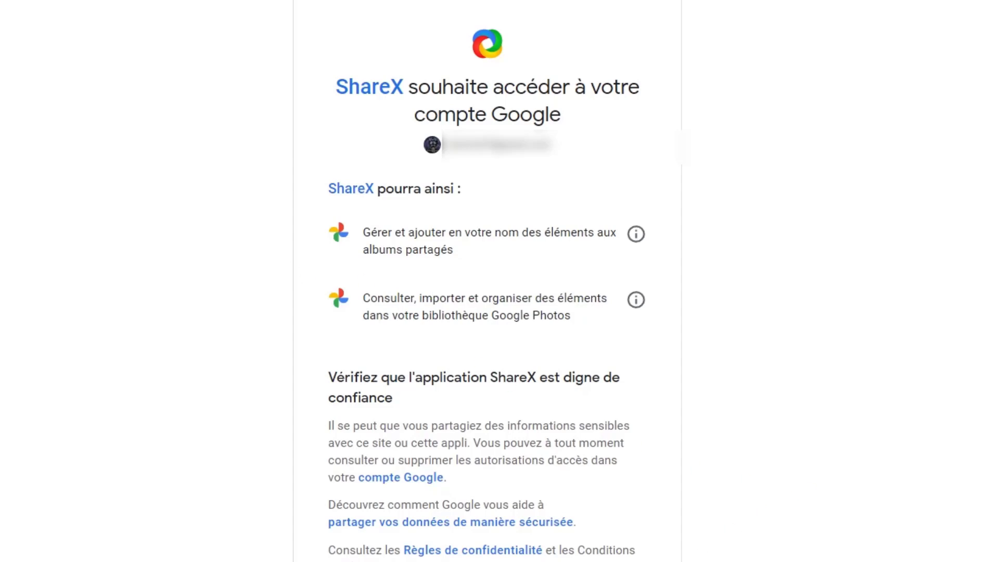
pyautogui.click(610, 461)
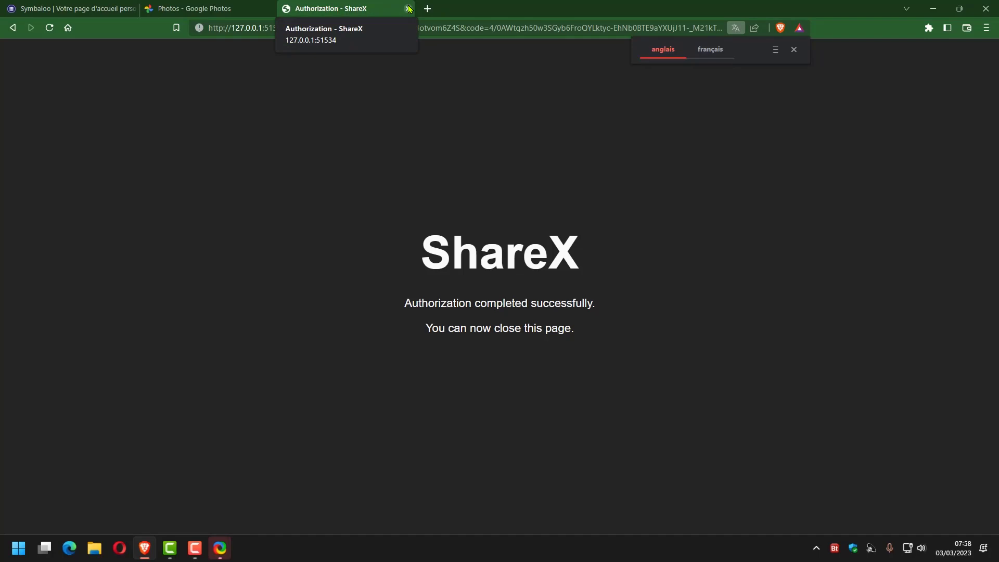
pyautogui.click(933, 9)
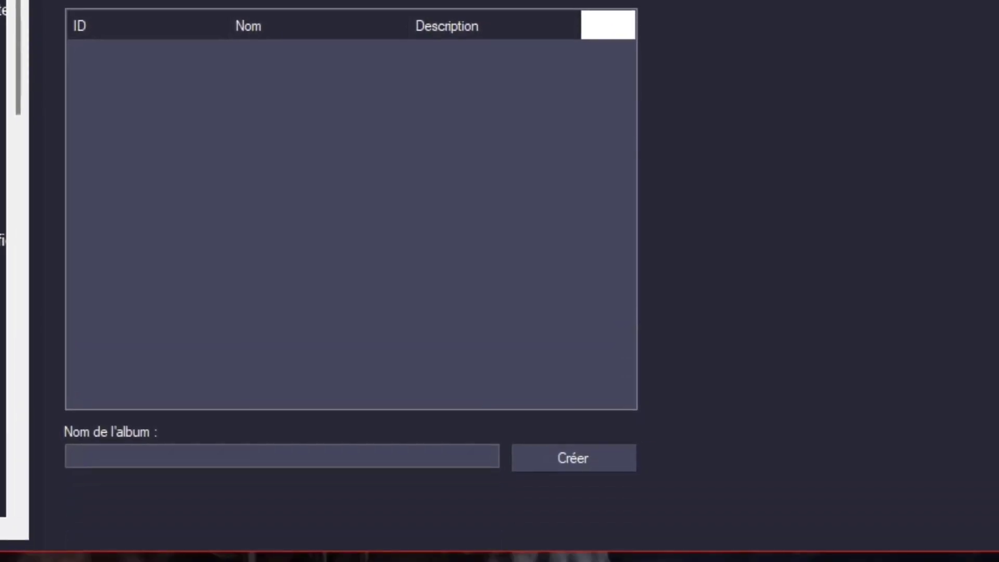
# Switch to the Google Photos page in Brave and examine the existing albums with the album list expanded
pyautogui.moveTo(145, 548)
pyautogui.click(147, 501)
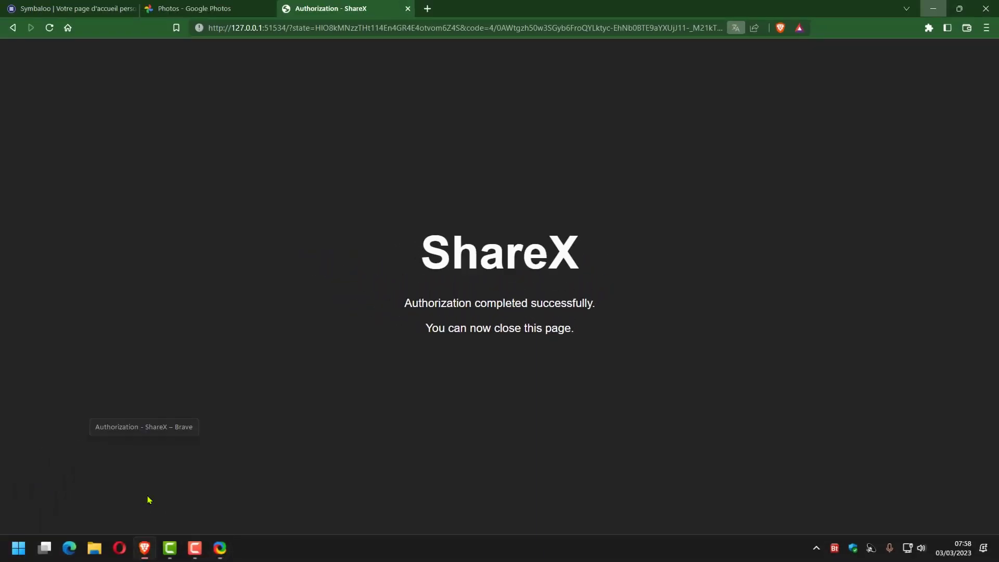
pyautogui.click(202, 7)
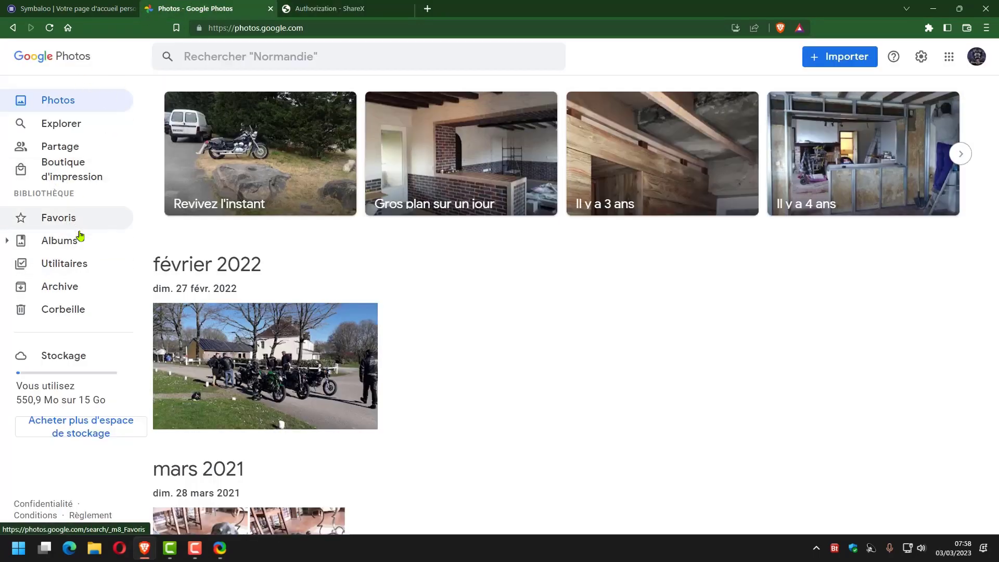
pyautogui.click(47, 243)
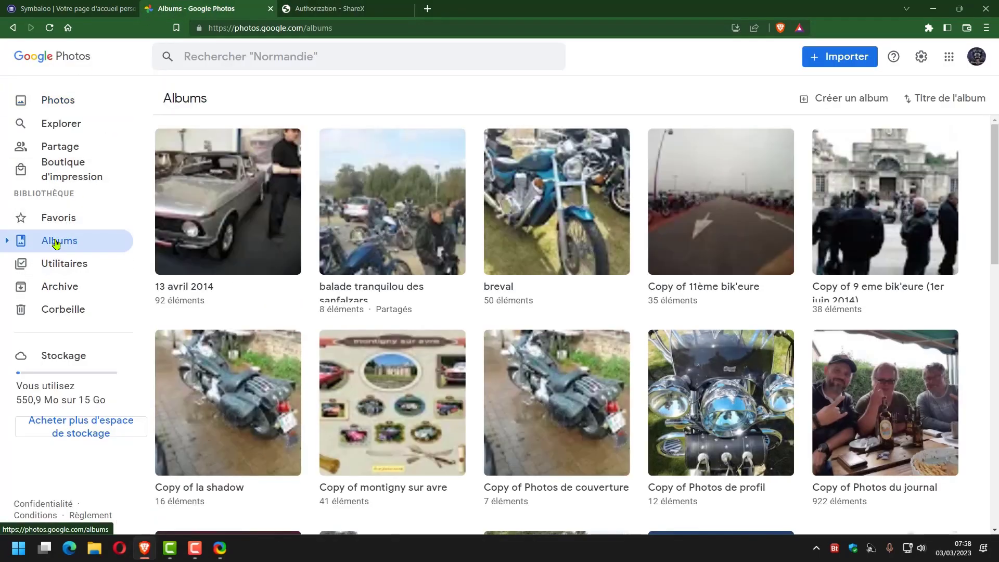
pyautogui.click(9, 240)
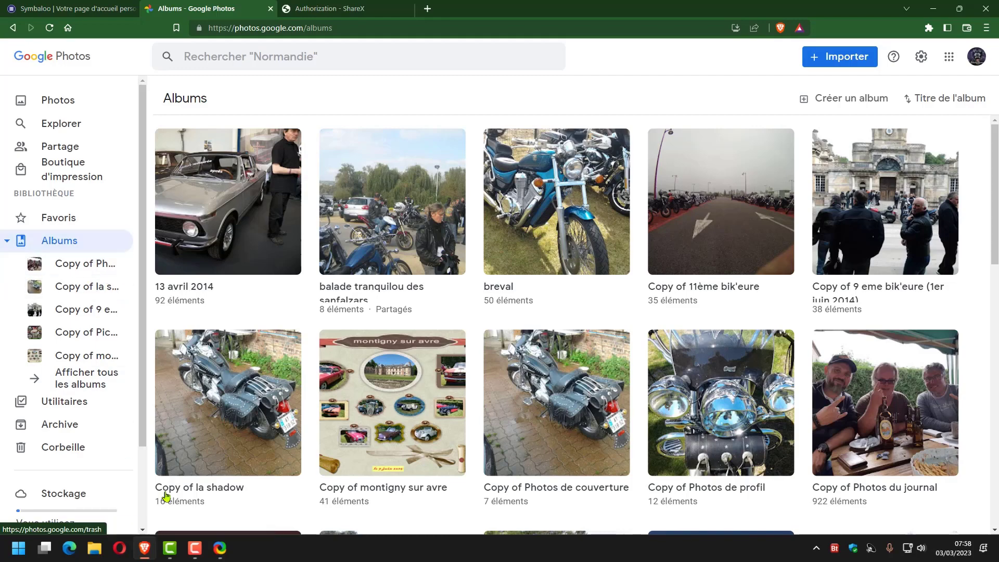
# Switch back to the ShareX destination settings and create a Google Photos album named ShareX
pyautogui.moveTo(220, 548)
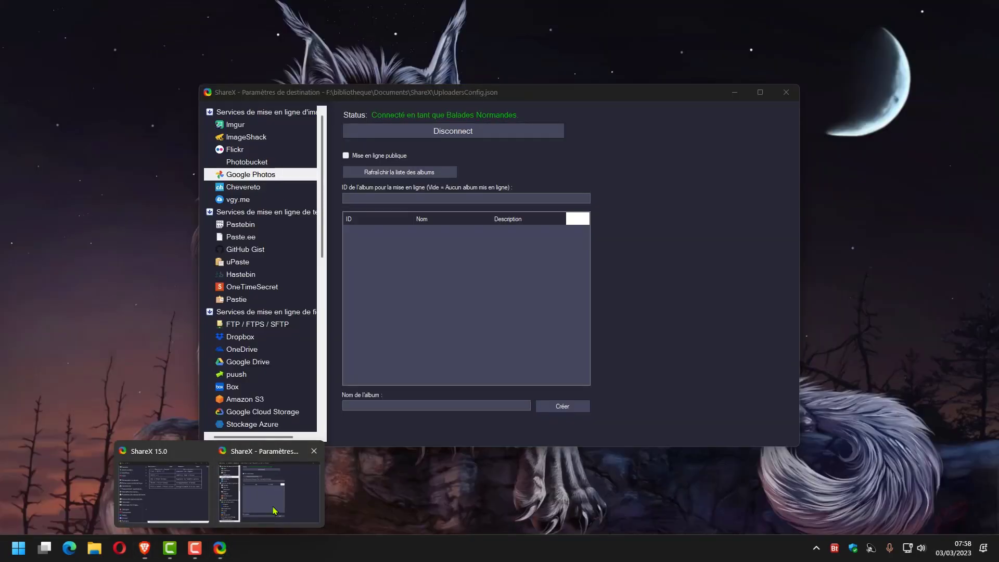
pyautogui.click(274, 512)
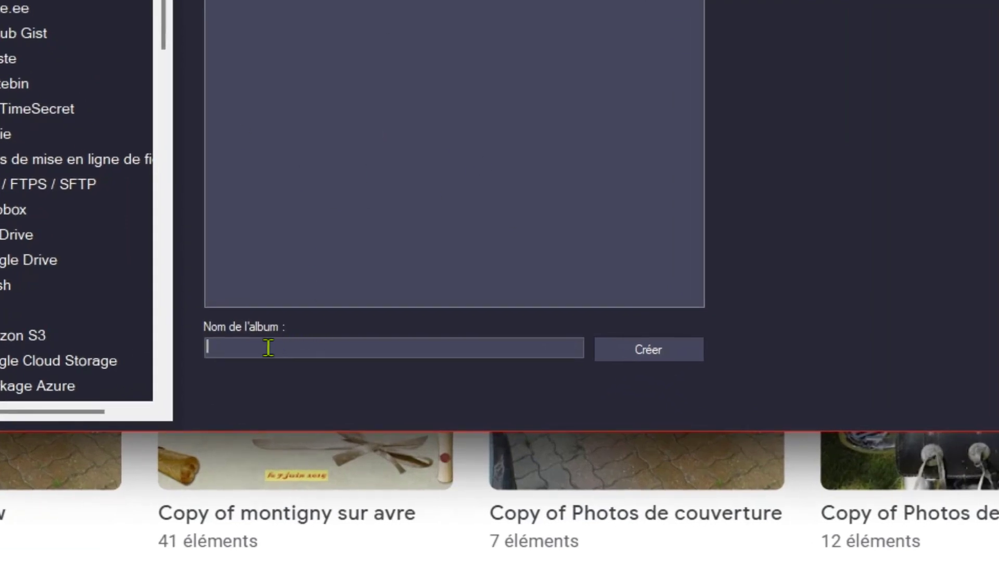
pyautogui.write('ShareX')
pyautogui.click(649, 351)
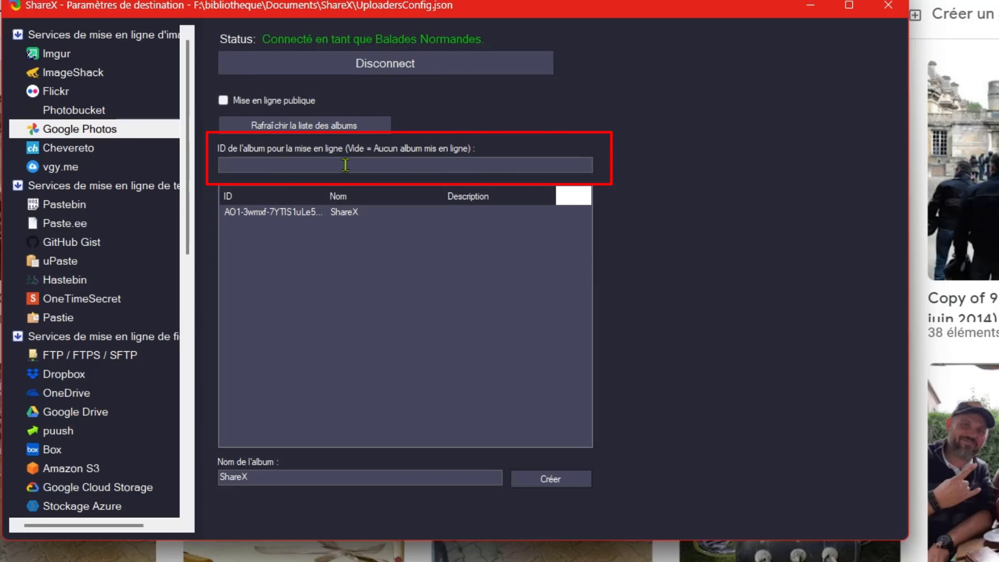
# Set the ShareX album as the Google Photos upload album and close the destination settings
pyautogui.click(266, 217)
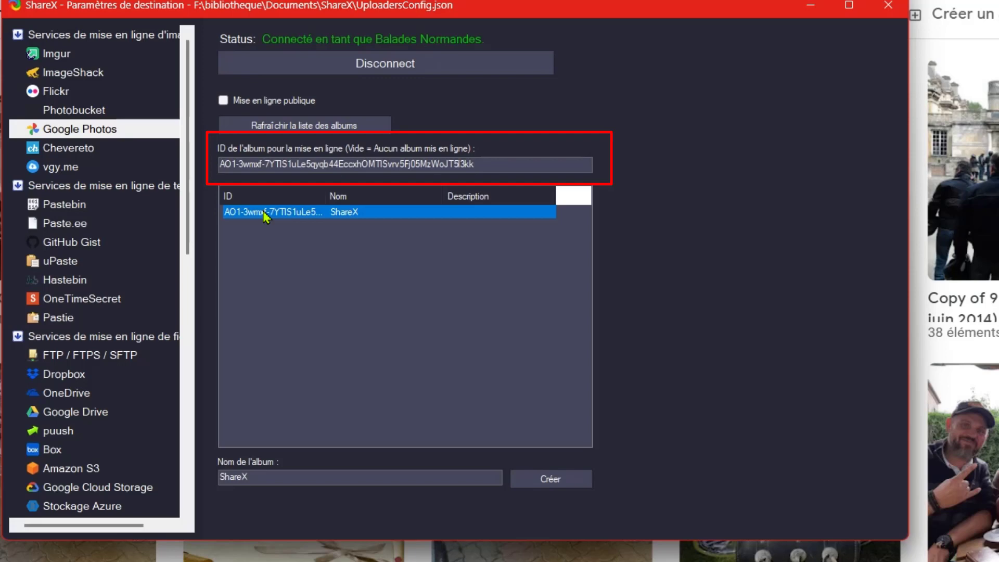
pyautogui.moveTo(476, 164); pyautogui.dragTo(183, 164)
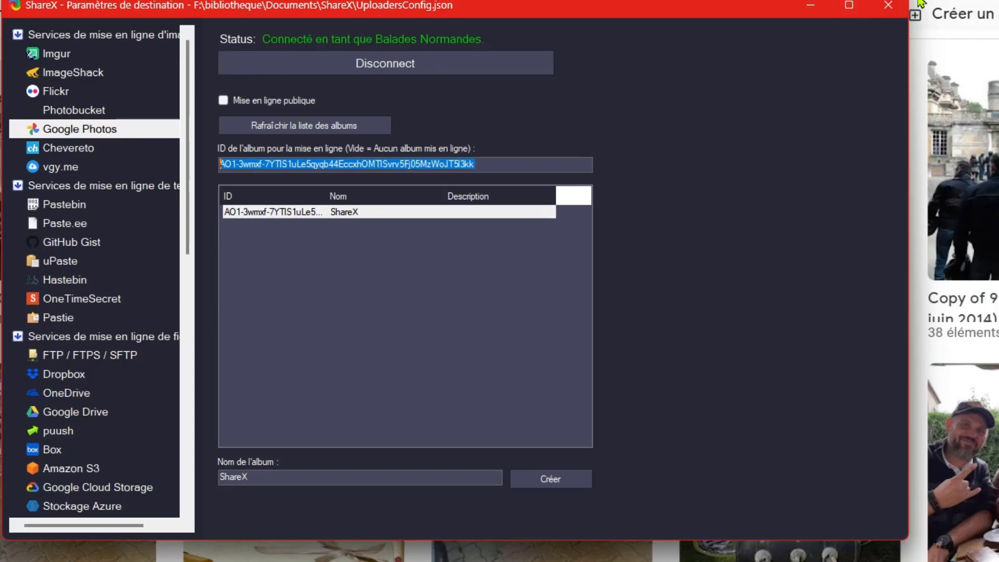
pyautogui.click(895, 6)
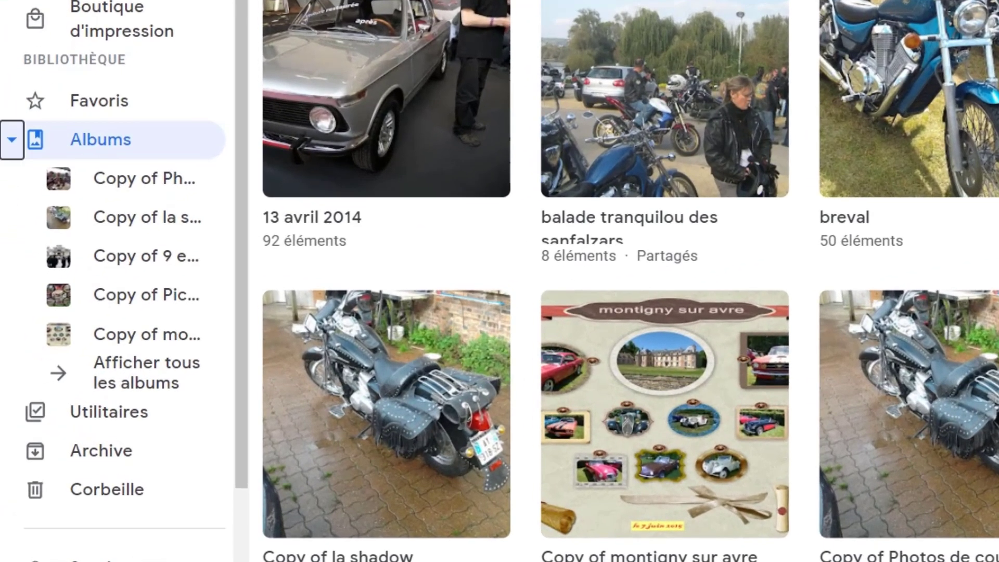
# Check the new ShareX album in the Google Photos album list and its contents, and minimize the browser
pyautogui.click(7, 241)
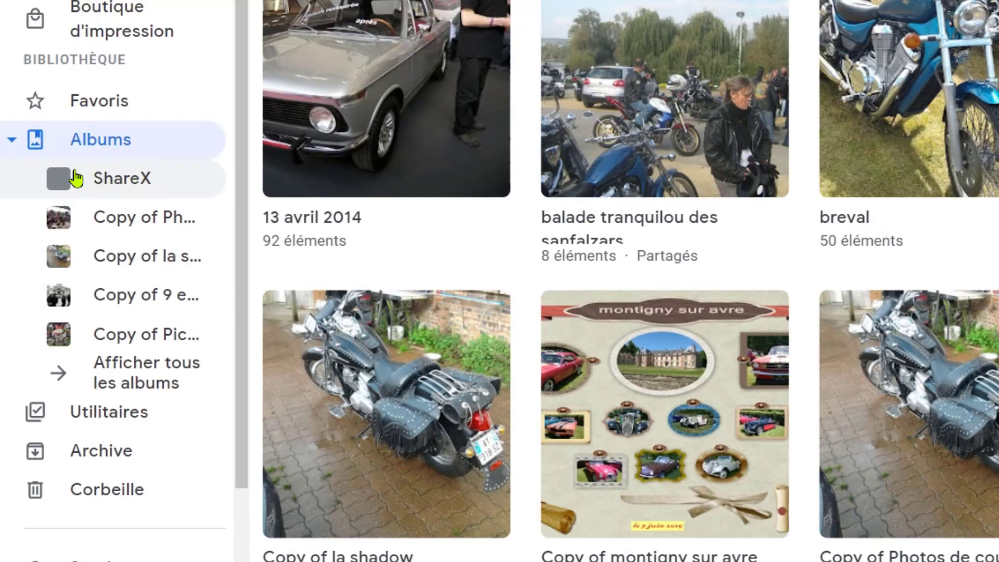
pyautogui.click(121, 180)
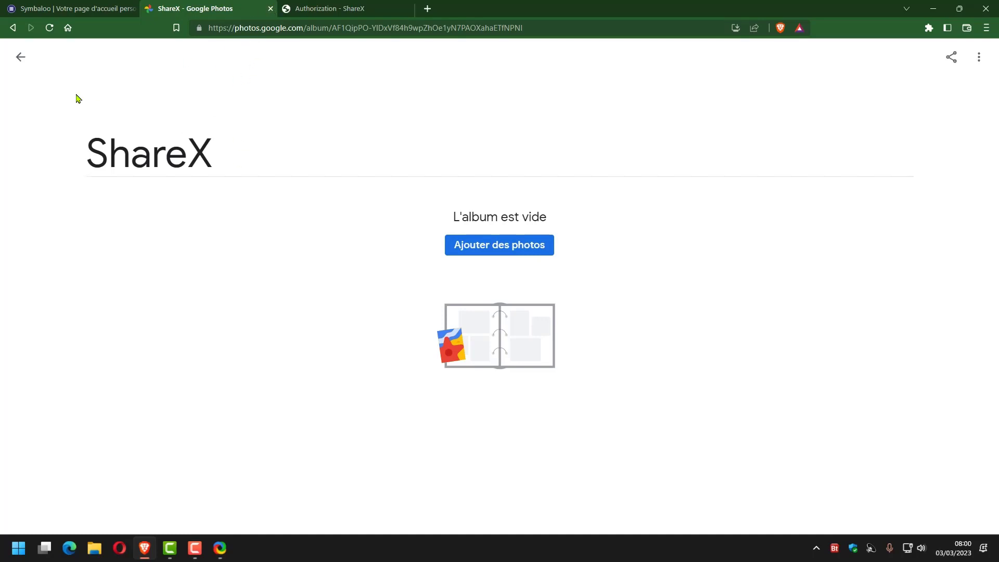
pyautogui.click(22, 58)
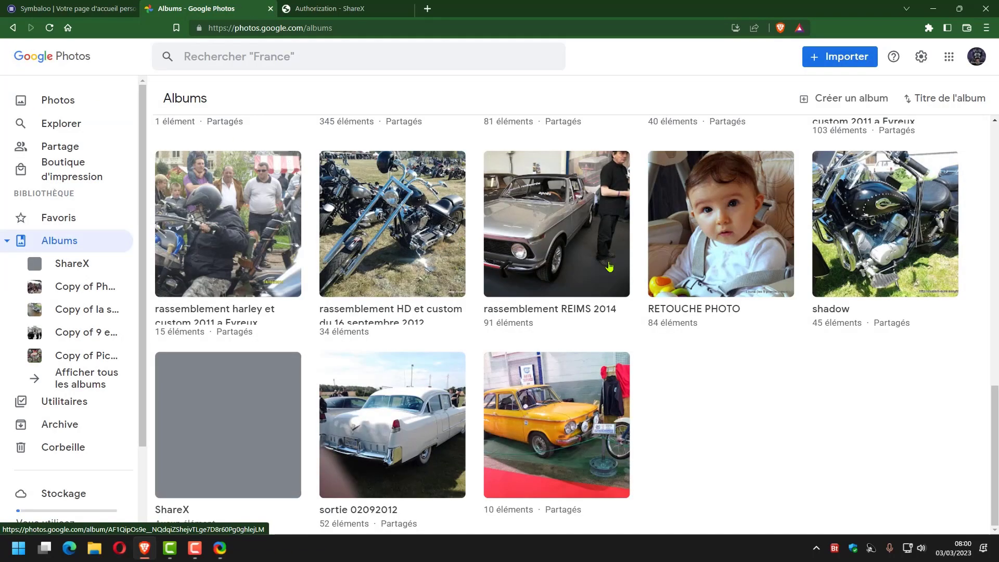
pyautogui.click(933, 10)
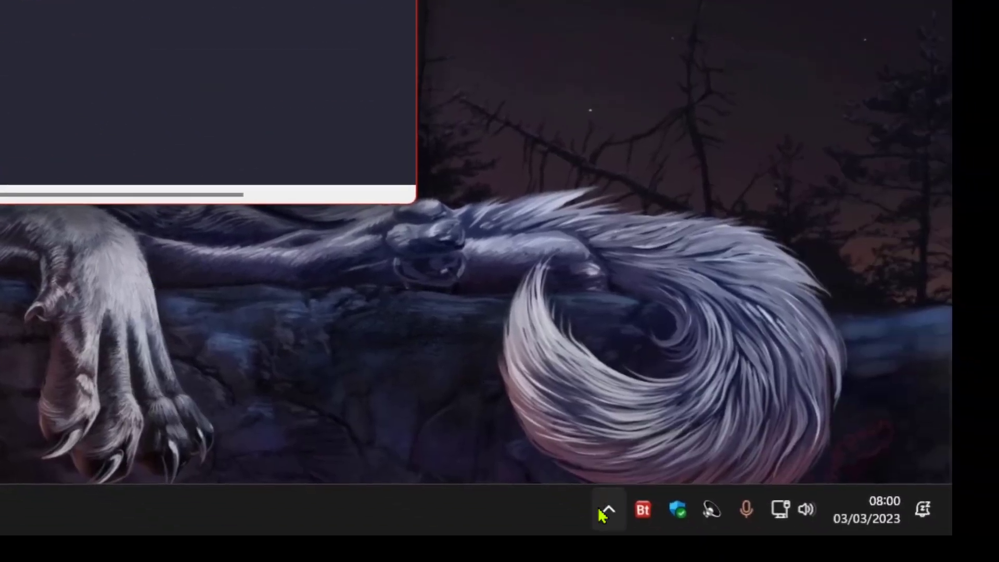
# Capture a rectangular screen region of 849×588 pixels around the ShareX main window
pyautogui.click(608, 514)
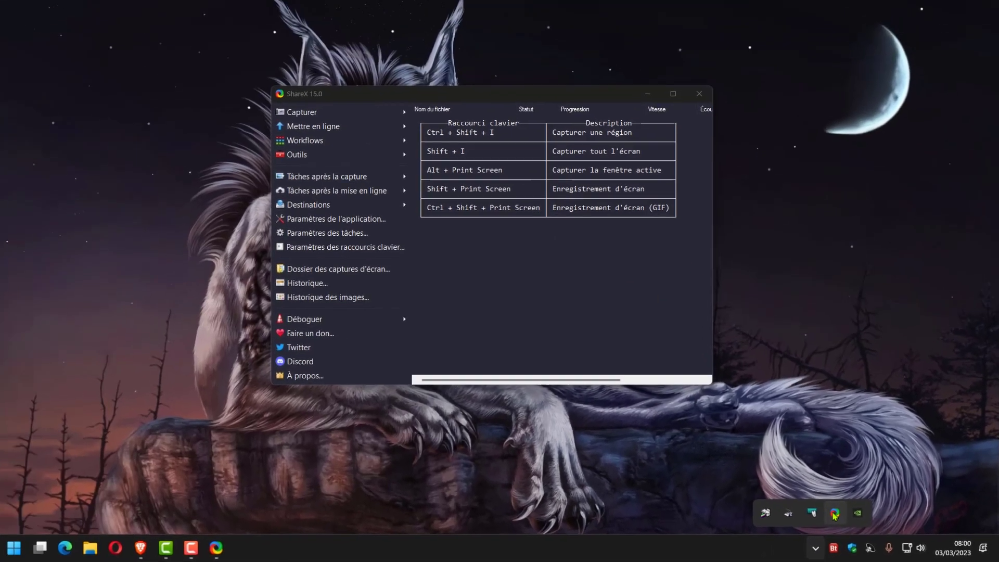
pyautogui.click(722, 473)
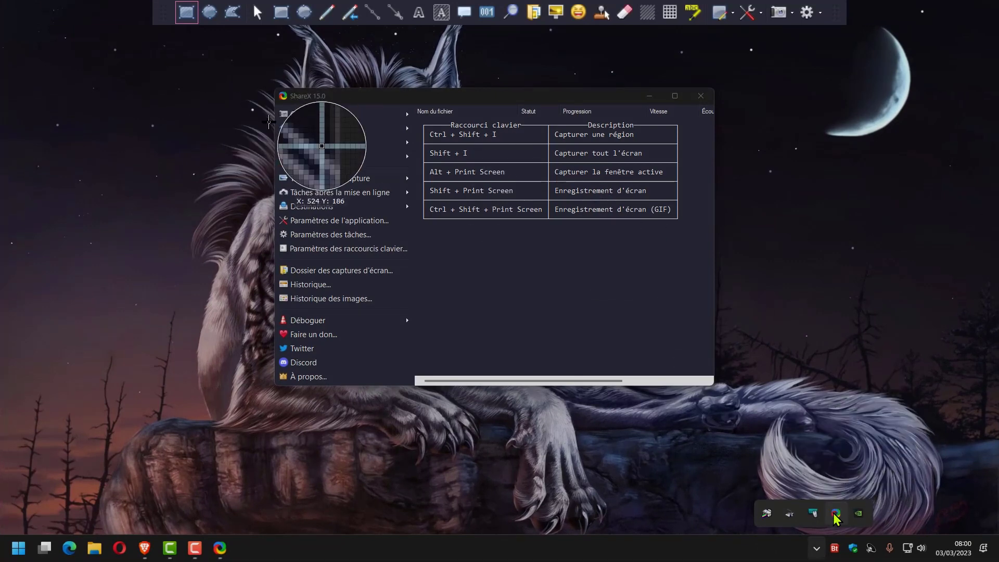
pyautogui.click(715, 392)
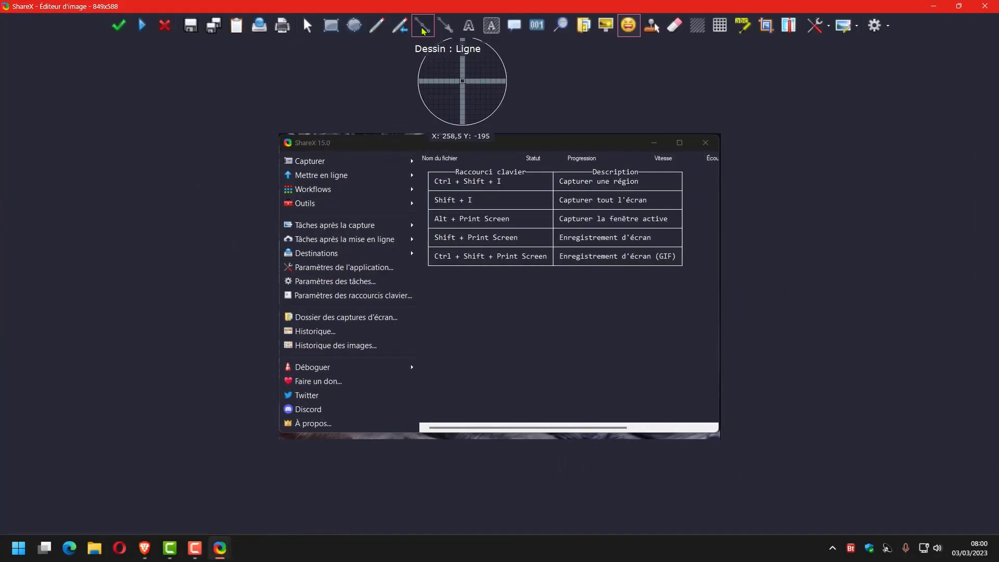
# Draw a green arrow on the capture pointing up to the Ctrl + Shift + Print Screen shortcut row
pyautogui.click(446, 25)
pyautogui.moveTo(467, 353); pyautogui.dragTo(479, 260)
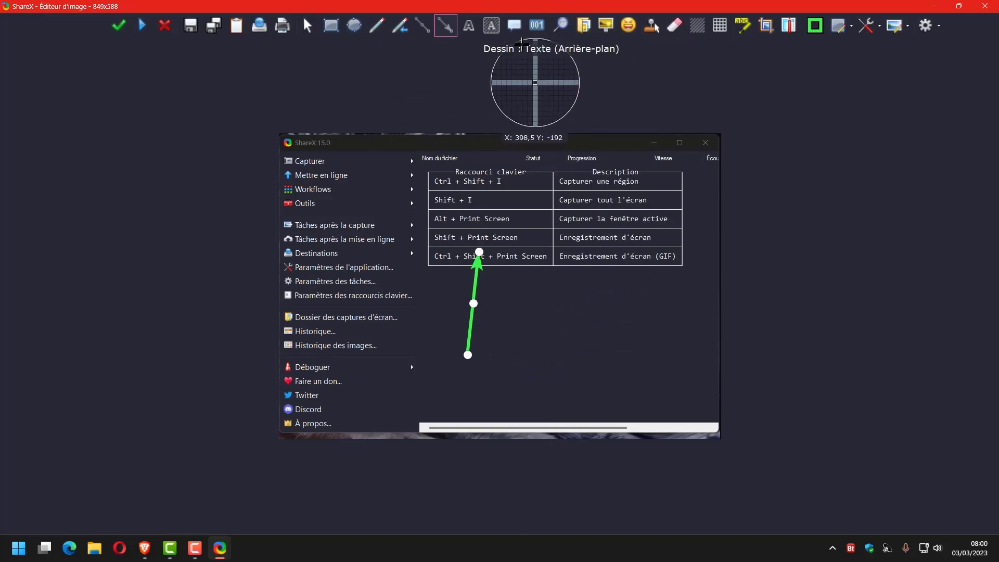
# Place a yellow emoji sticker across the column border at the Ctrl + Shift + Print Screen row and upload the annotated image
pyautogui.click(629, 25)
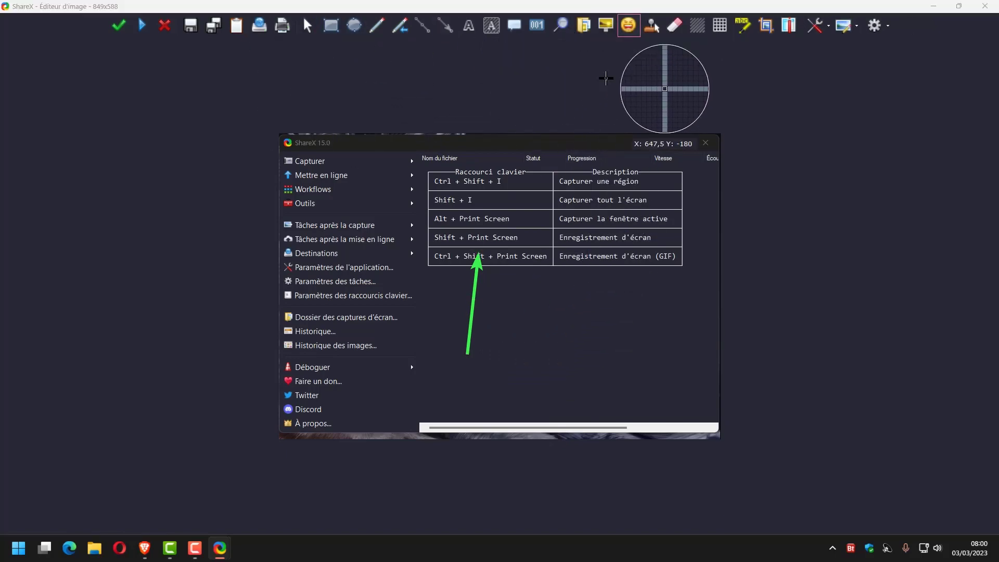
pyautogui.click(558, 251)
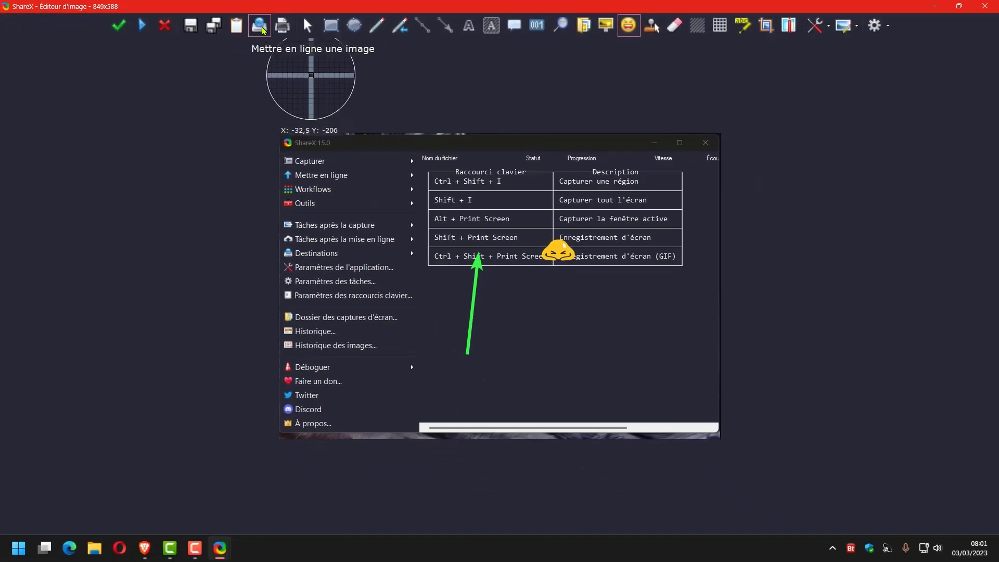
pyautogui.click(261, 28)
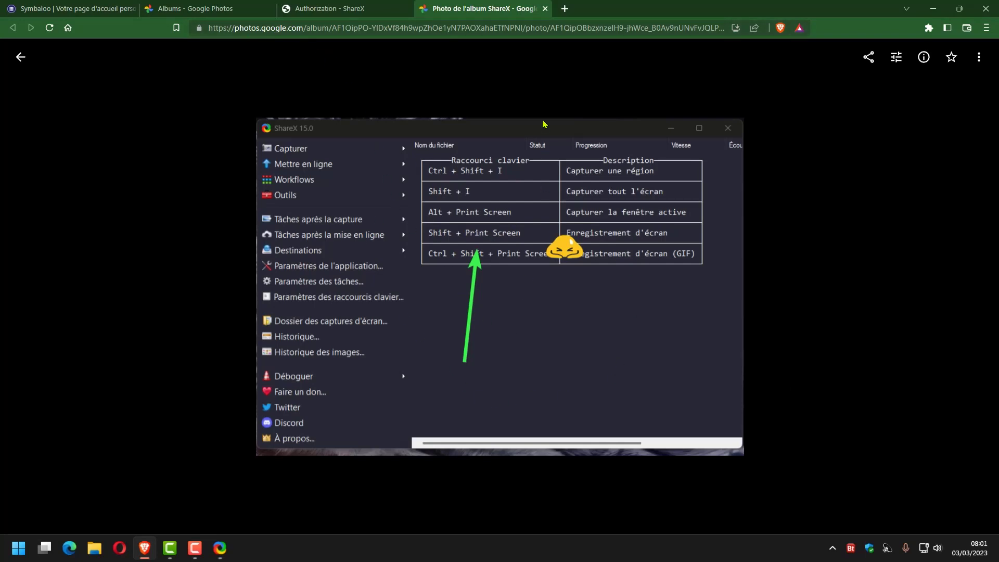
# Create a sharing link for the uploaded capture in Google Photos and copy it
pyautogui.click(869, 58)
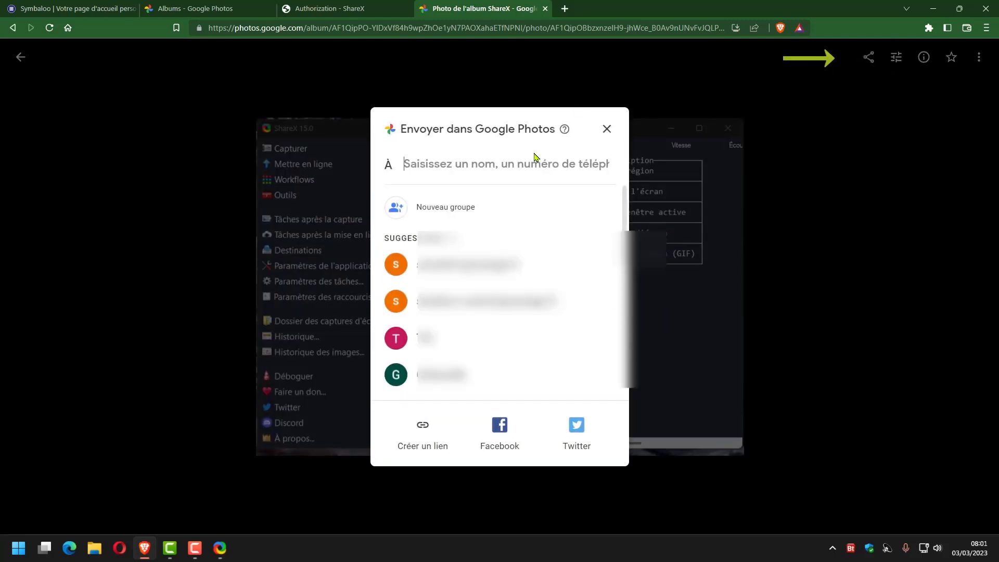
pyautogui.click(423, 427)
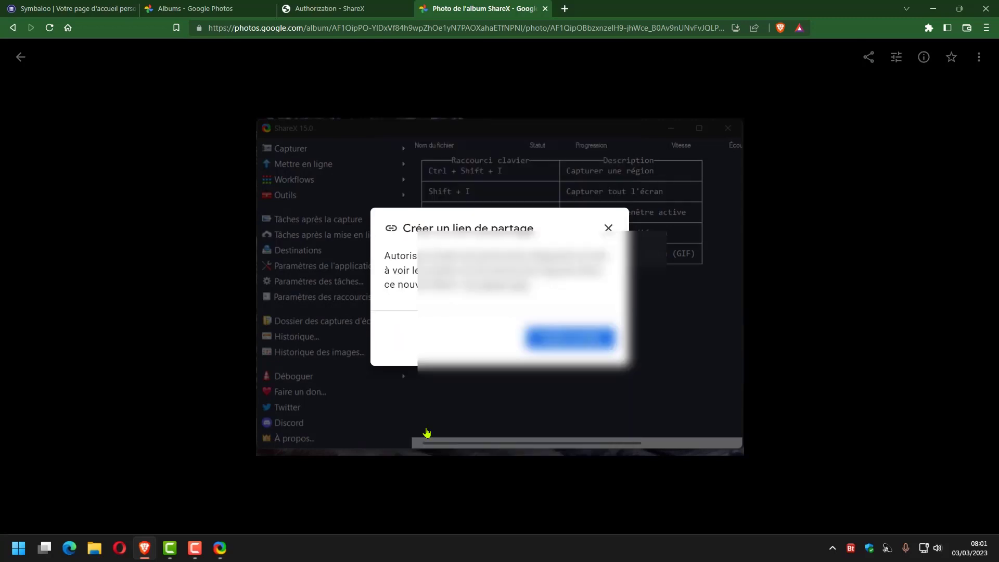
pyautogui.click(552, 339)
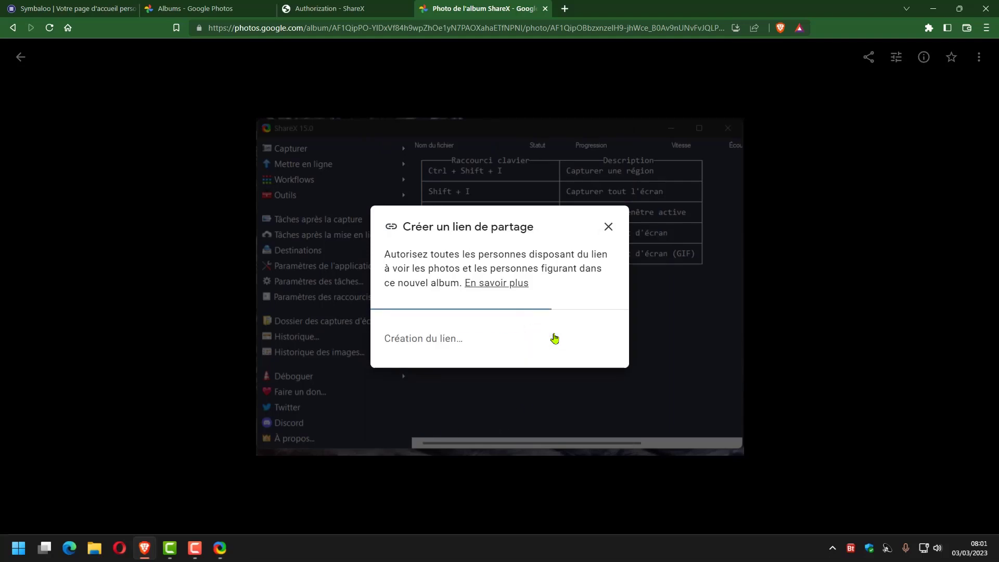
pyautogui.click(582, 339)
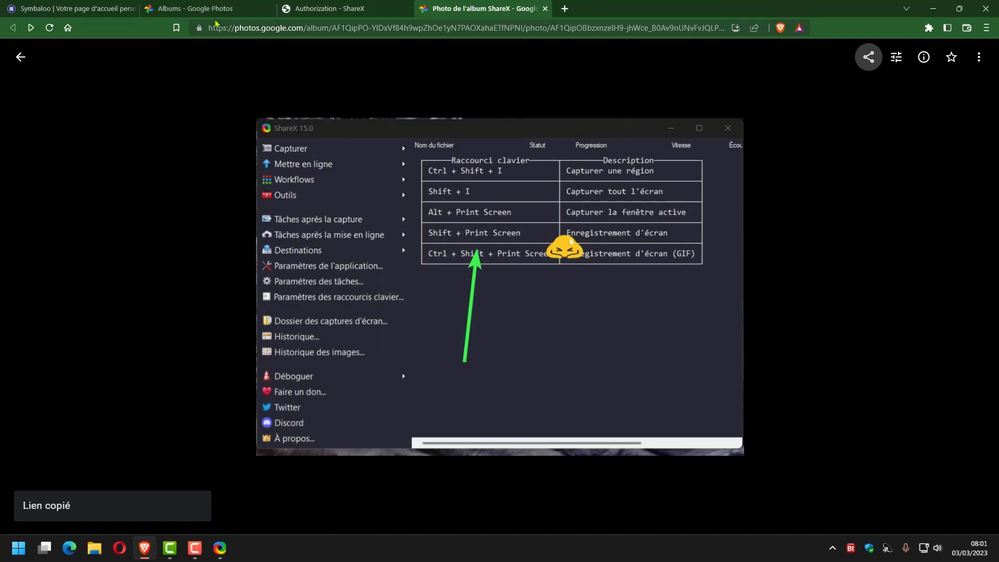
# Refresh the Google Photos album list and open the ShareX album to check its contents
pyautogui.click(177, 14)
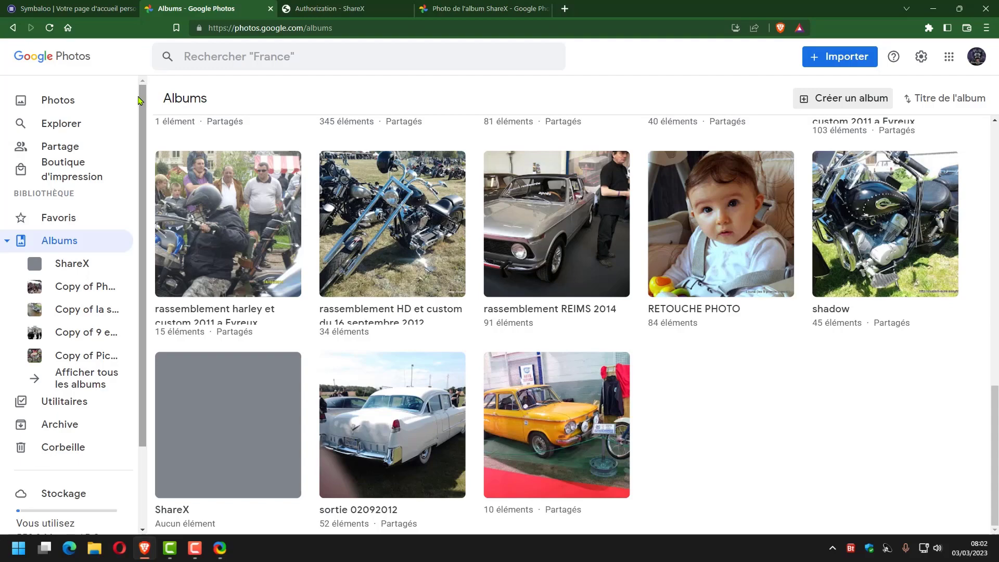
pyautogui.press('F5')
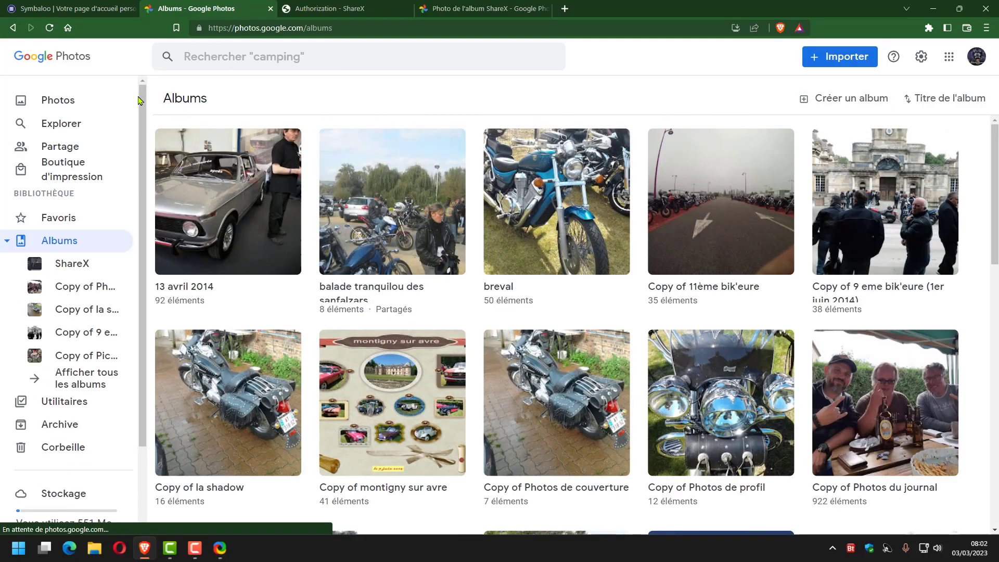
pyautogui.click(61, 266)
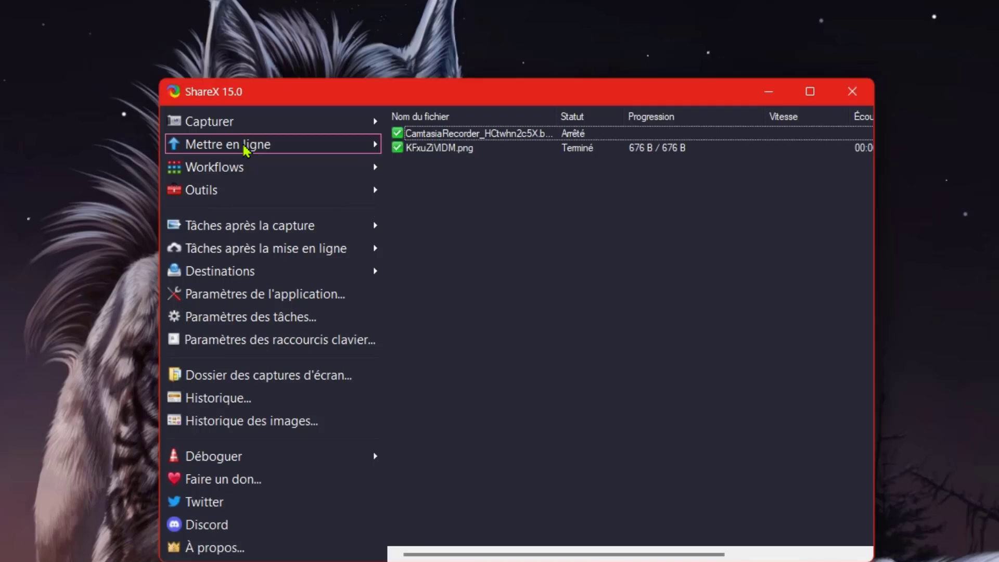
# Upload the files 01 (2).png, 002 (Petite).jpg and 02 (2).png from the Images > ShareX folder with ShareX's file upload
pyautogui.click(244, 147)
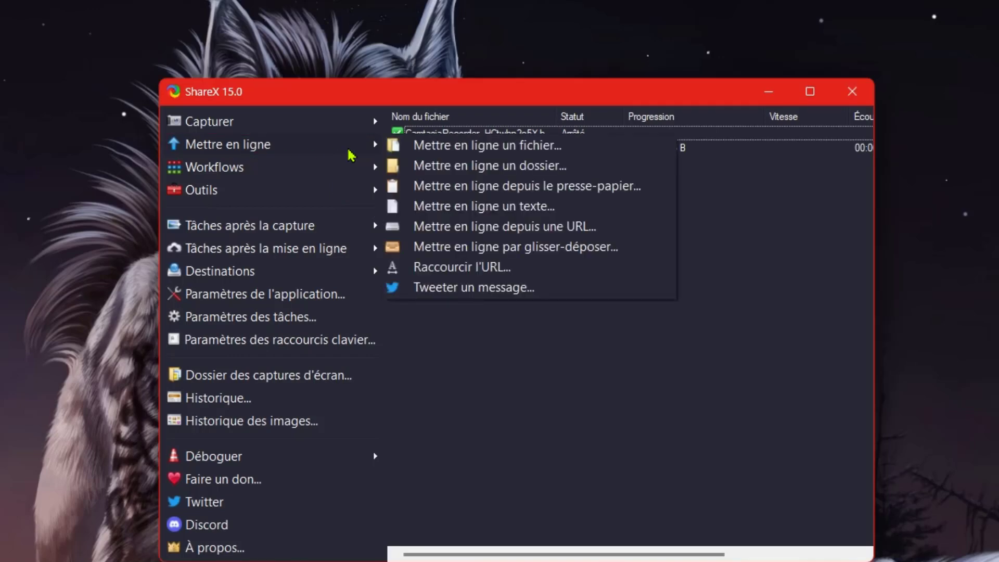
pyautogui.click(456, 147)
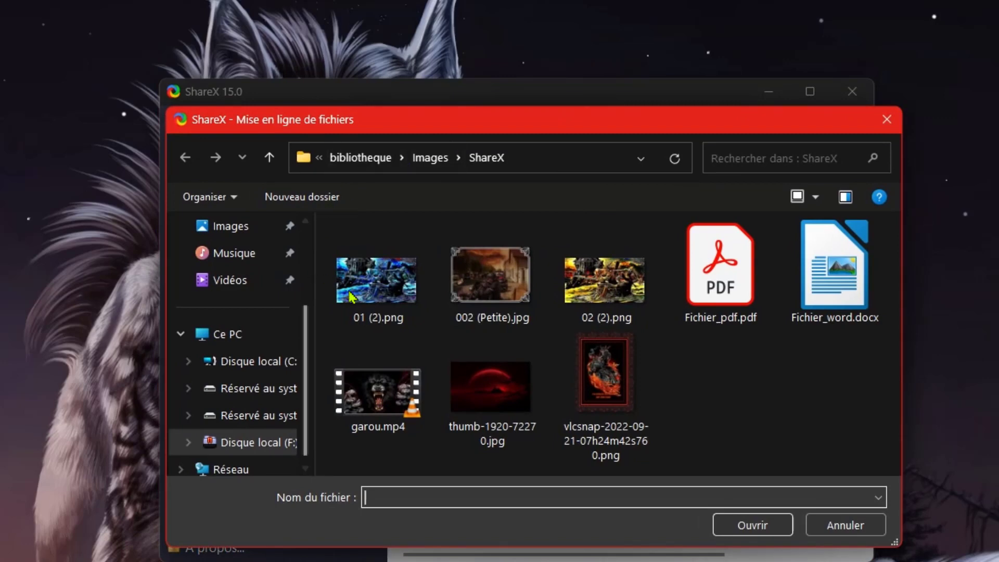
pyautogui.moveTo(581, 123); pyautogui.dragTo(414, 54)
pyautogui.click(213, 216)
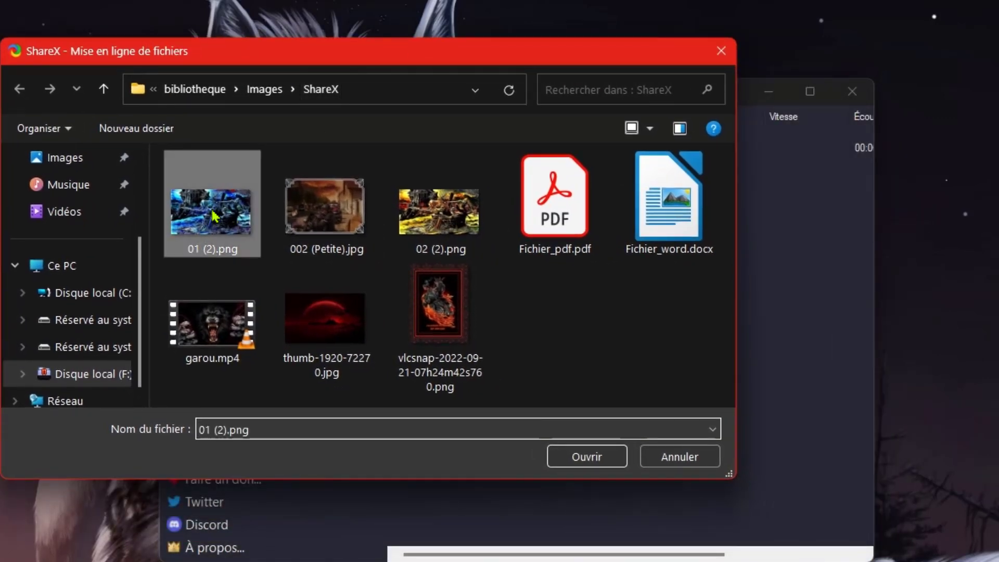
pyautogui.keyDown('ctrl'); pyautogui.click(338, 219); pyautogui.keyUp('ctrl')
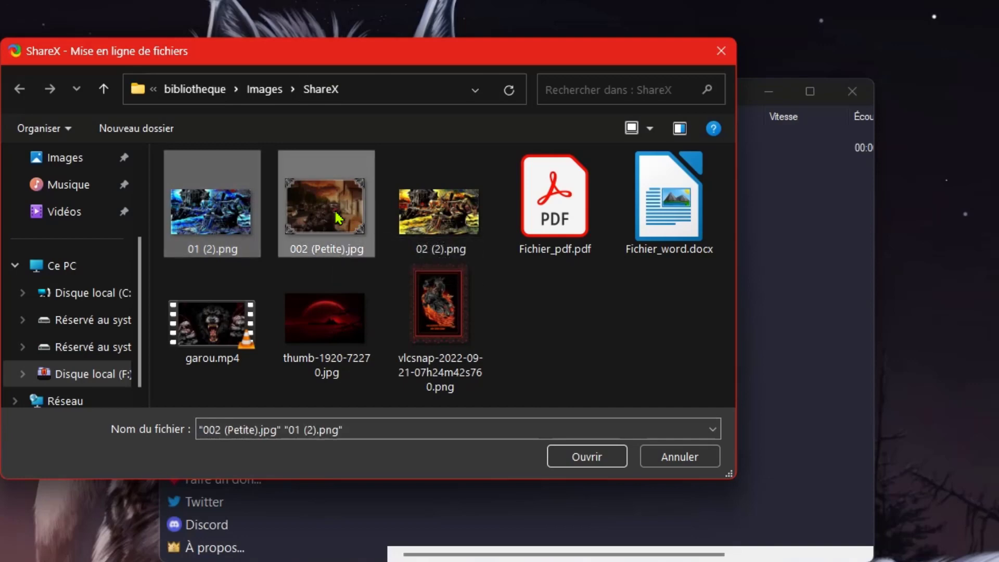
pyautogui.keyDown('ctrl'); pyautogui.click(432, 223); pyautogui.keyUp('ctrl')
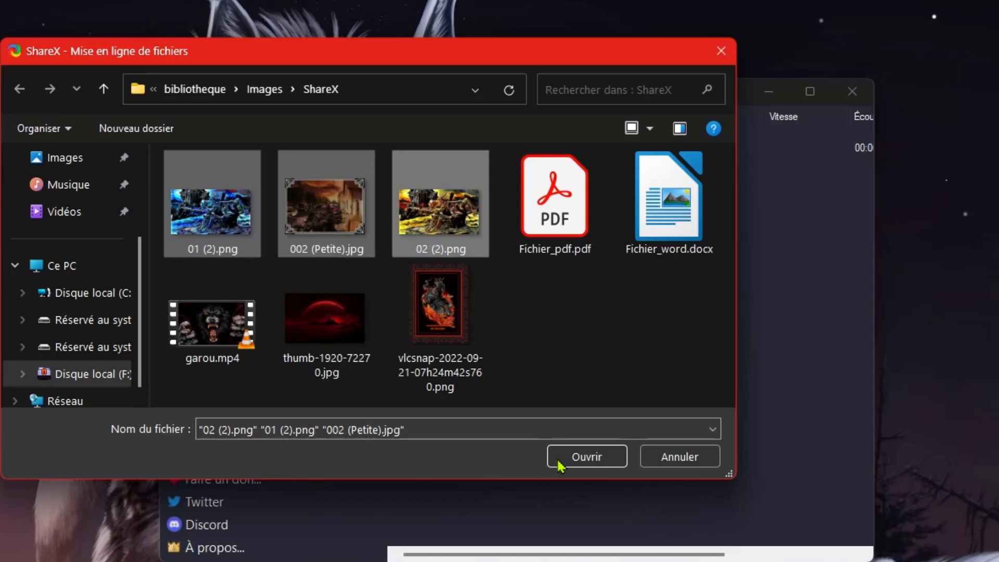
pyautogui.click(586, 458)
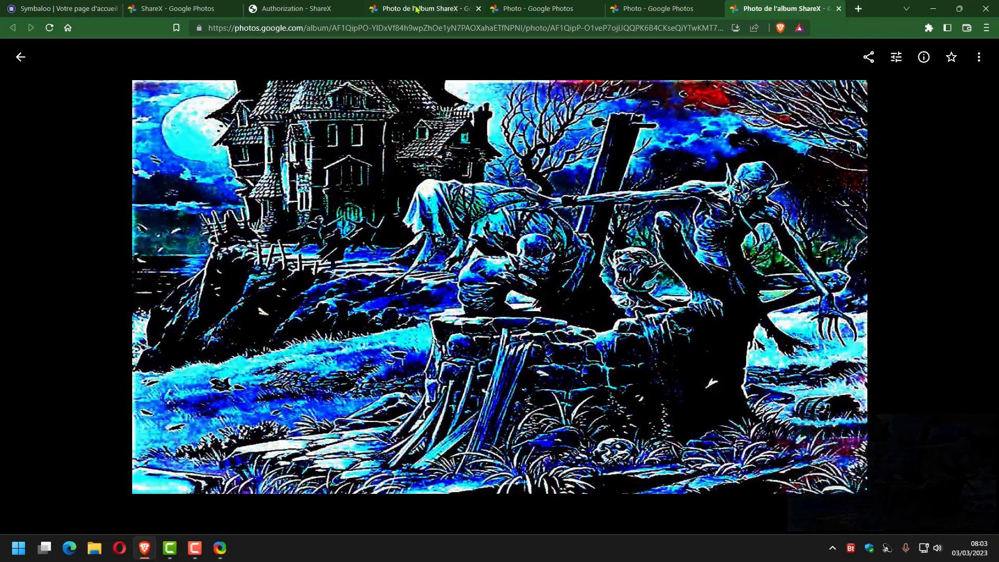
# Check the capture and the three uploaded images in their Google Photos browser tabs, and minimize the browser
pyautogui.click(405, 8)
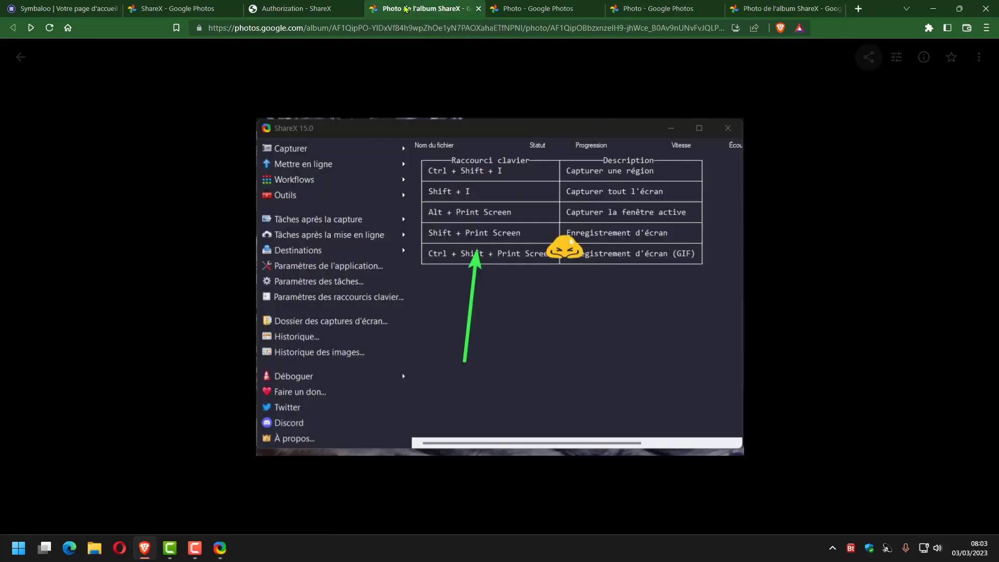
pyautogui.click(518, 9)
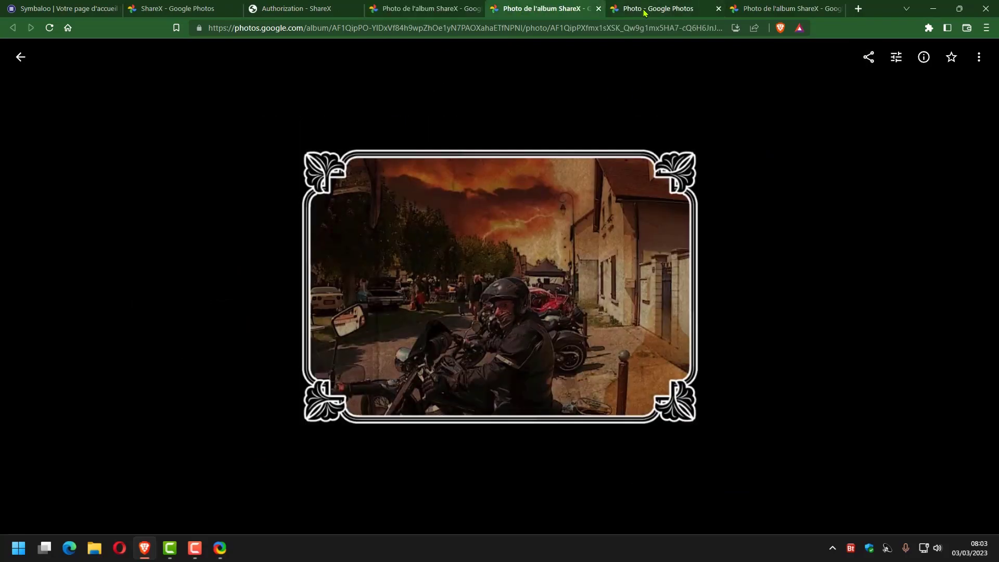
pyautogui.click(648, 10)
pyautogui.click(772, 11)
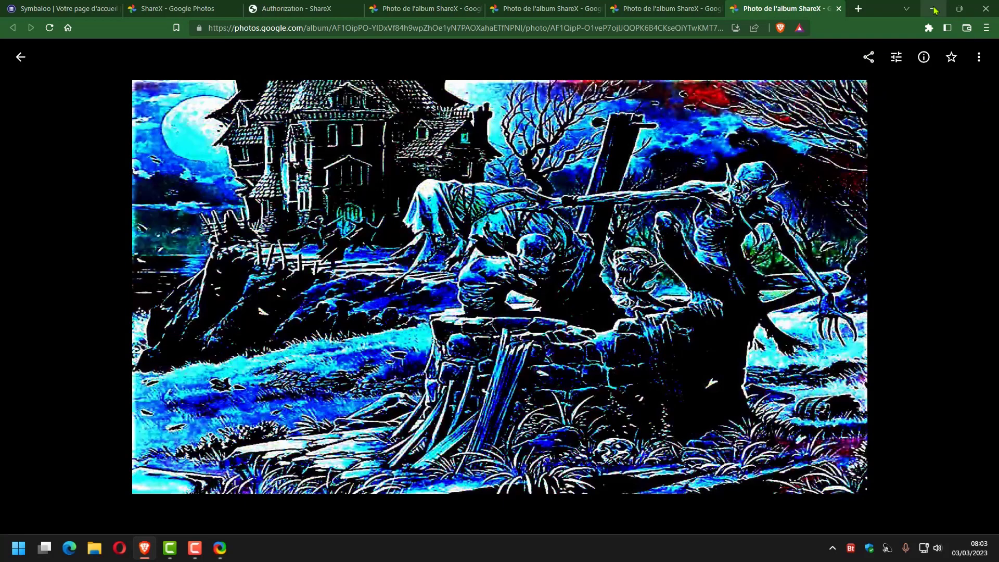
pyautogui.click(934, 10)
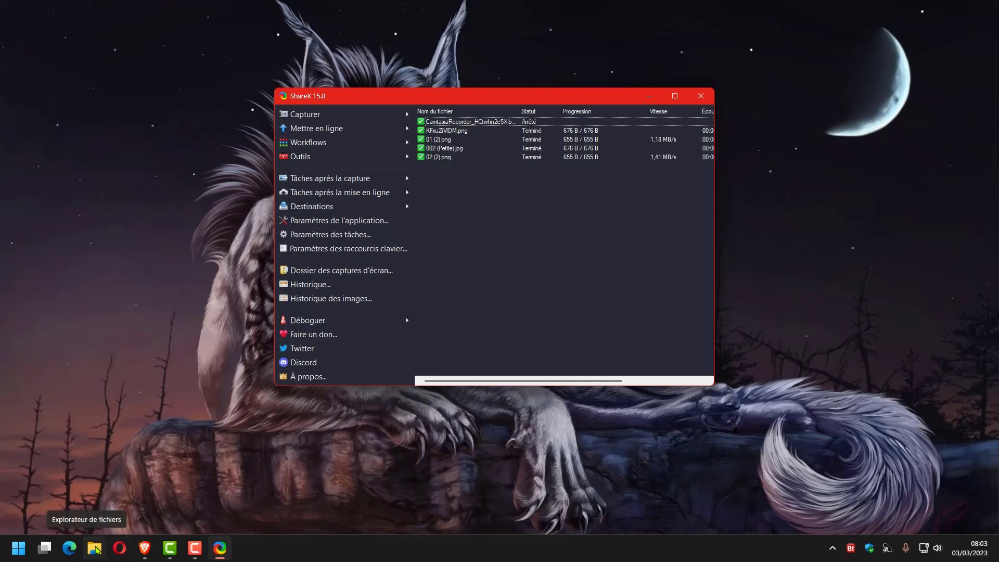
# Switch to File Explorer and open the ShareX folder inside Images
pyautogui.click(95, 548)
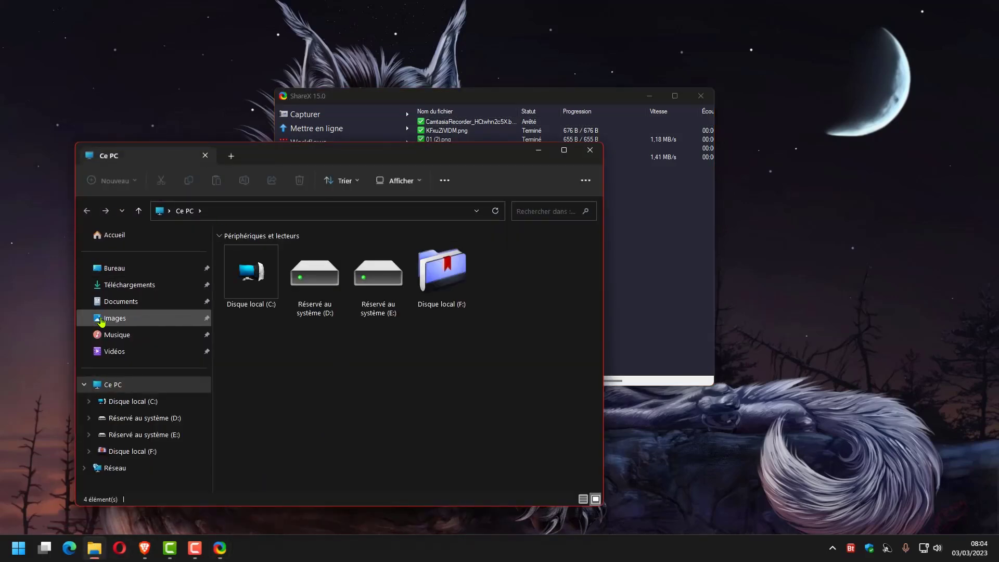
pyautogui.click(100, 318)
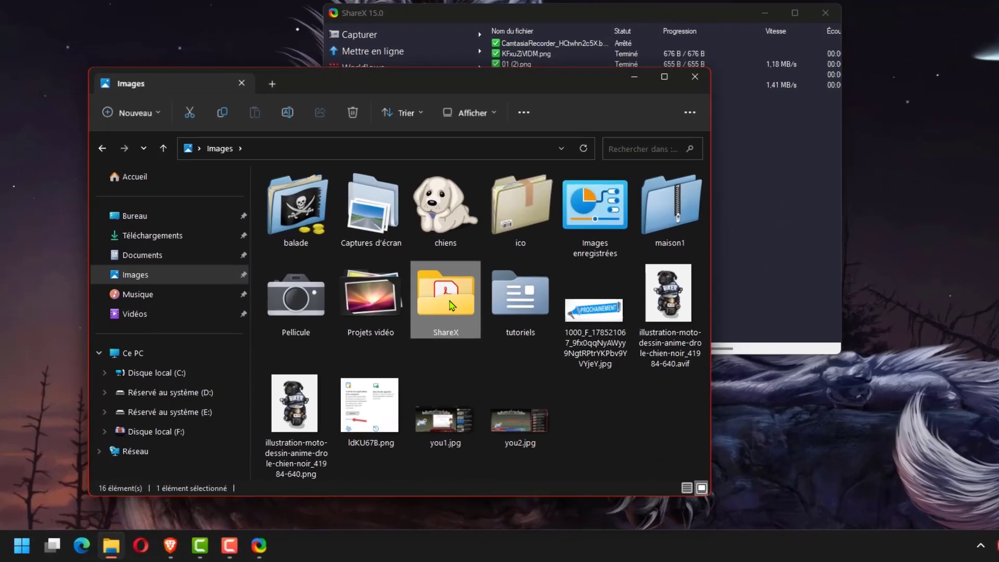
pyautogui.doubleClick(383, 343)
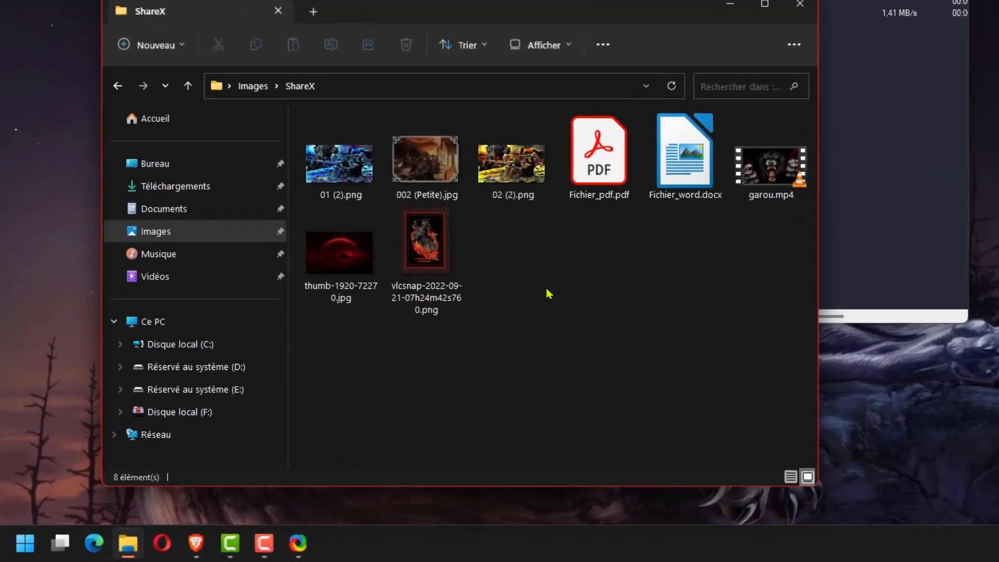
pyautogui.click(339, 173)
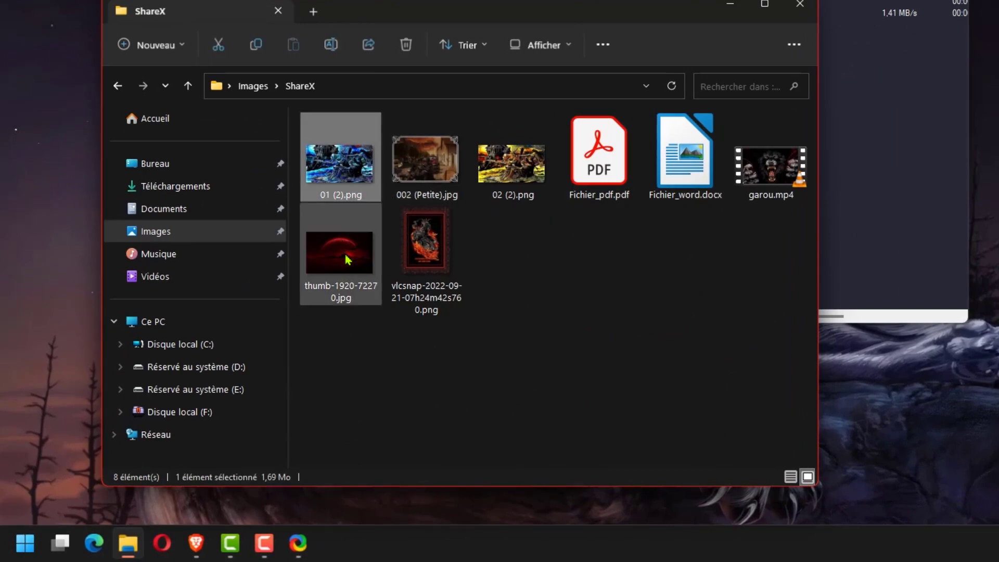
pyautogui.click(347, 259)
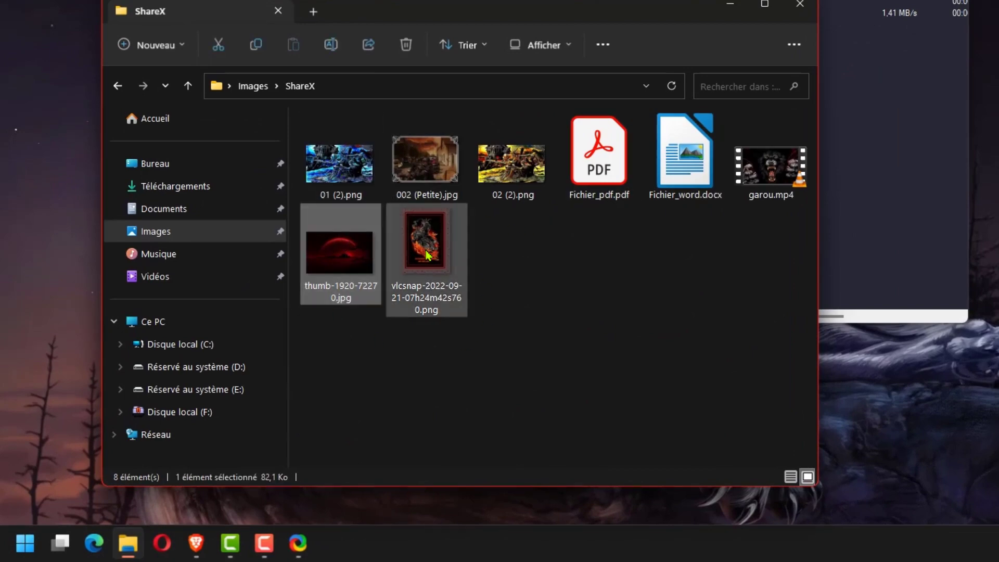
pyautogui.keyDown('ctrl'); pyautogui.click(423, 256); pyautogui.keyUp('ctrl')
pyautogui.rightClick(367, 259)
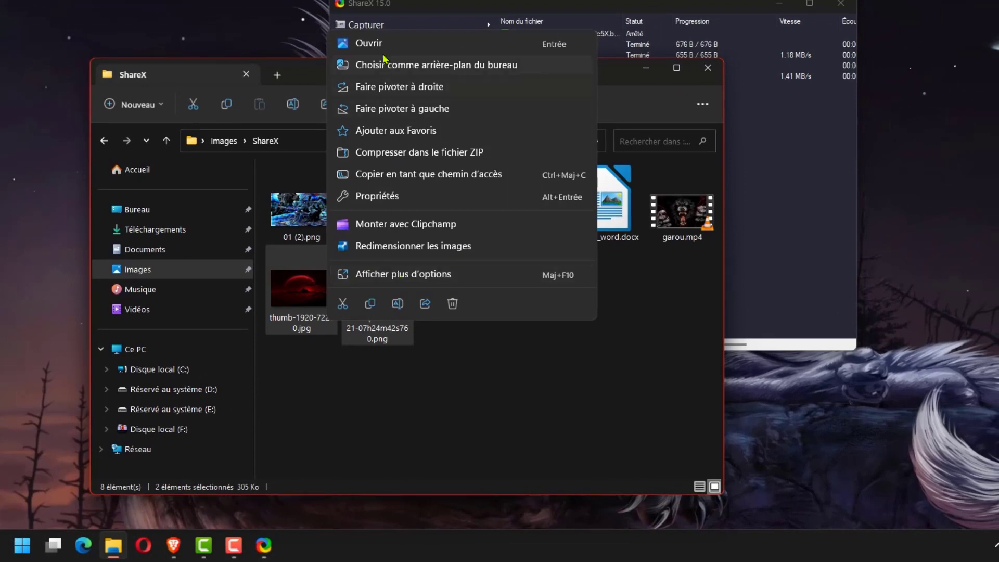
pyautogui.click(394, 274)
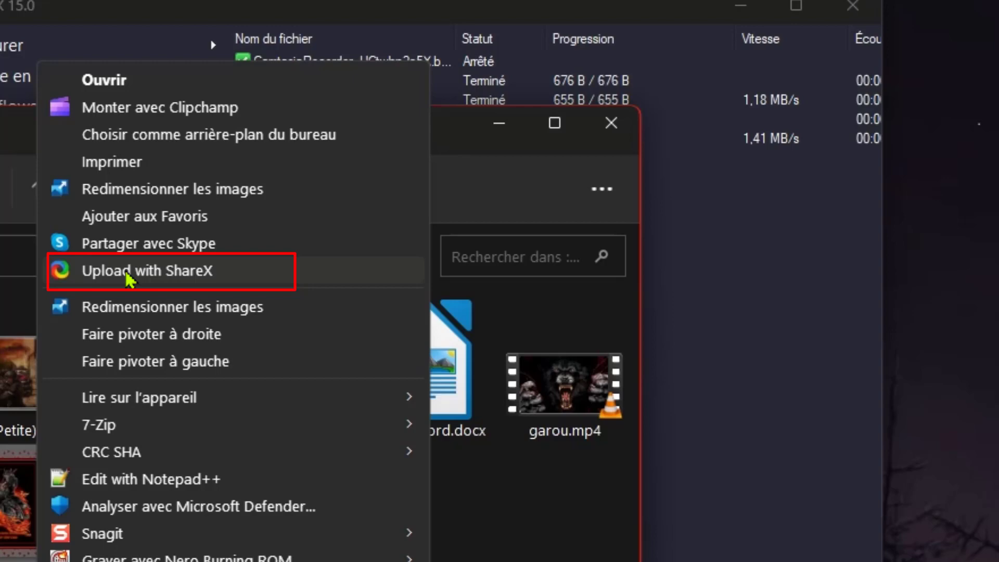
pyautogui.click(128, 276)
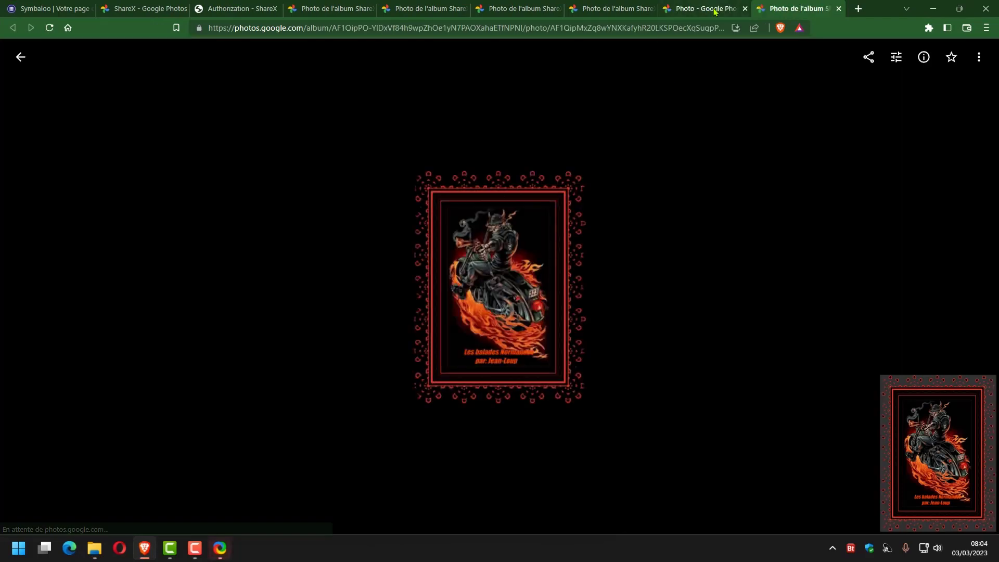
# Check the two newly uploaded images in their Google Photos browser tabs
pyautogui.click(714, 9)
pyautogui.click(789, 8)
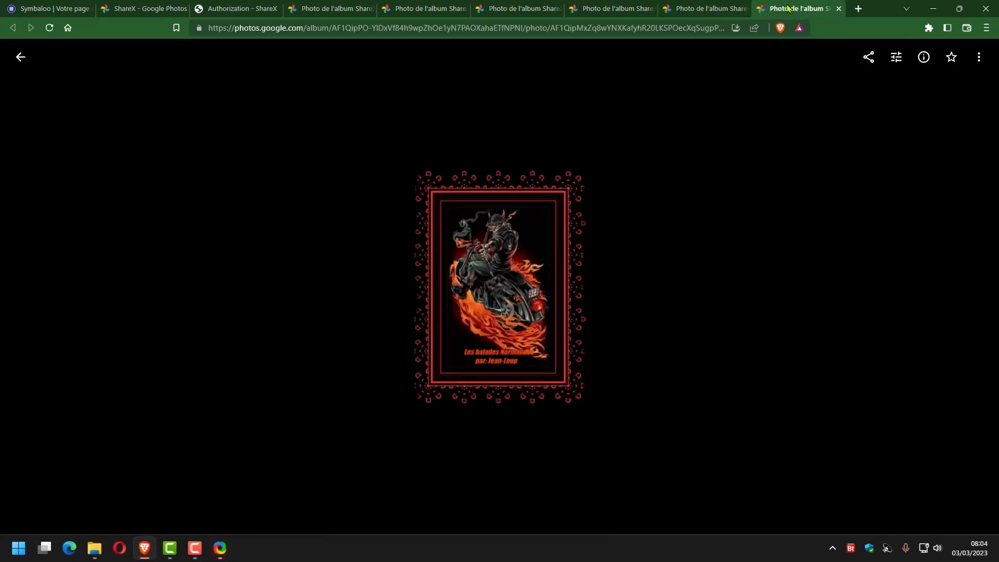